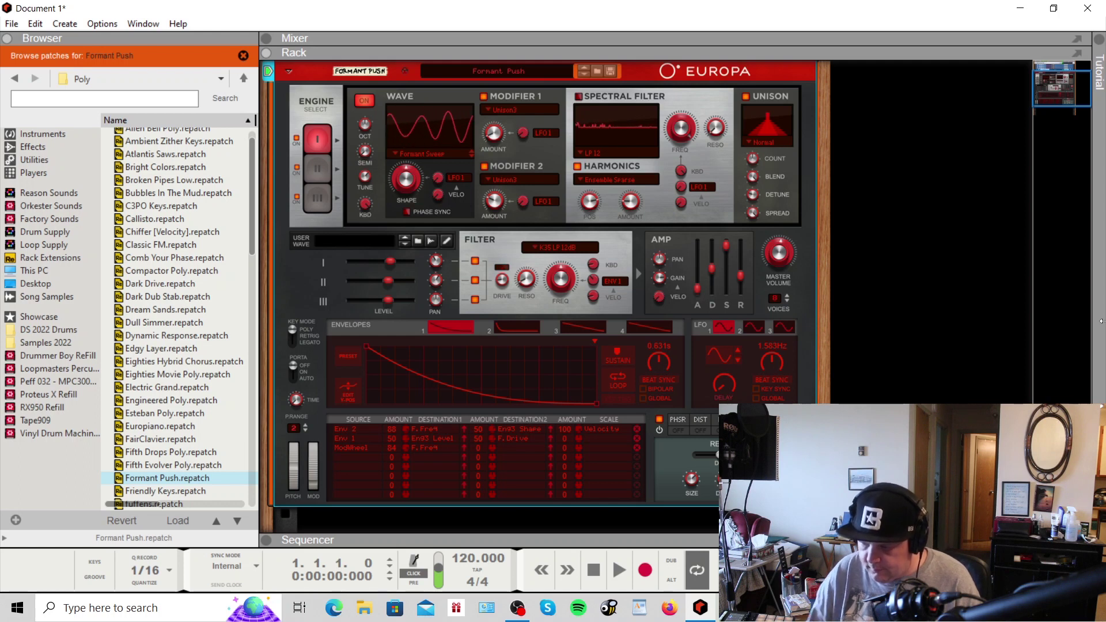
On engine 1 of the Formant Push patch, turn on the spectral filter and set the harmonics type to Odd-Even.
{"action": "left_click", "coordinate": [580, 103]}
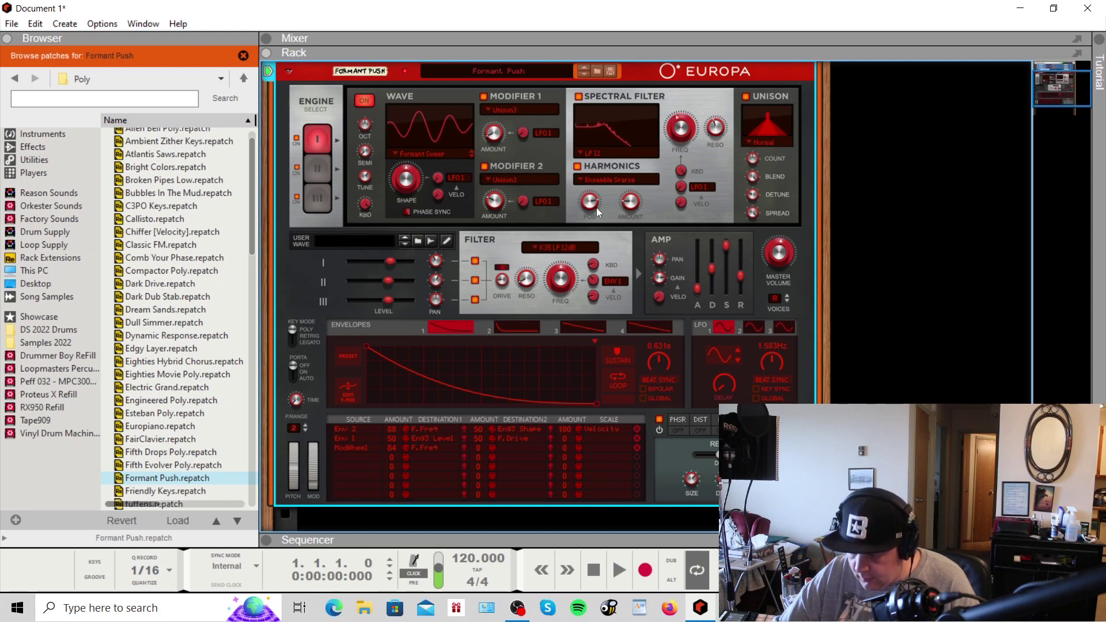
{"action": "left_click", "coordinate": [631, 182]}
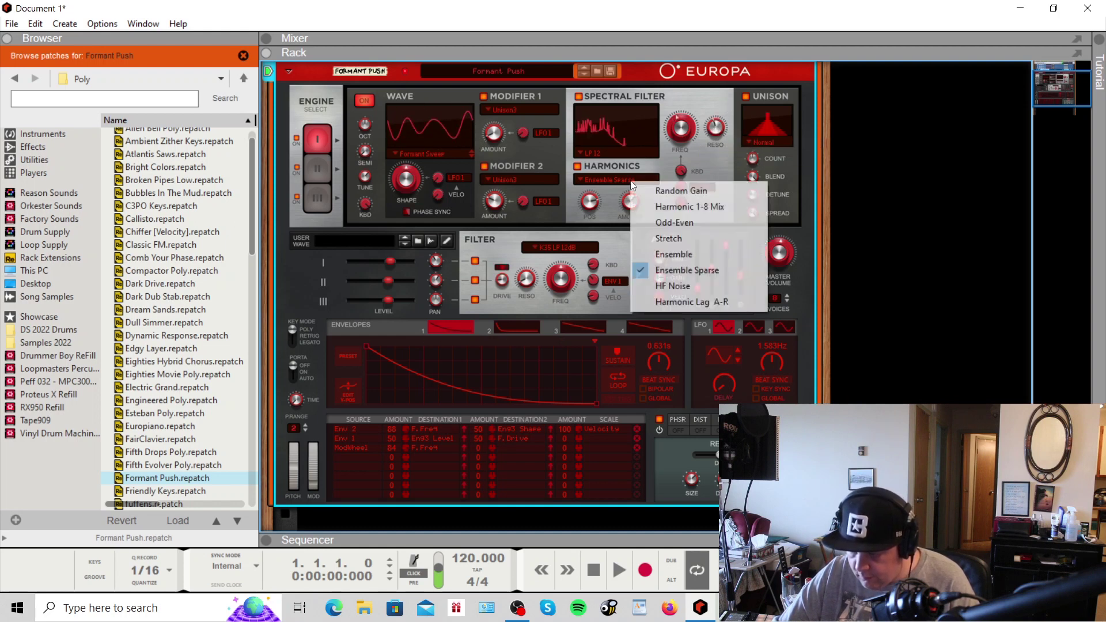
{"action": "left_click", "coordinate": [649, 222]}
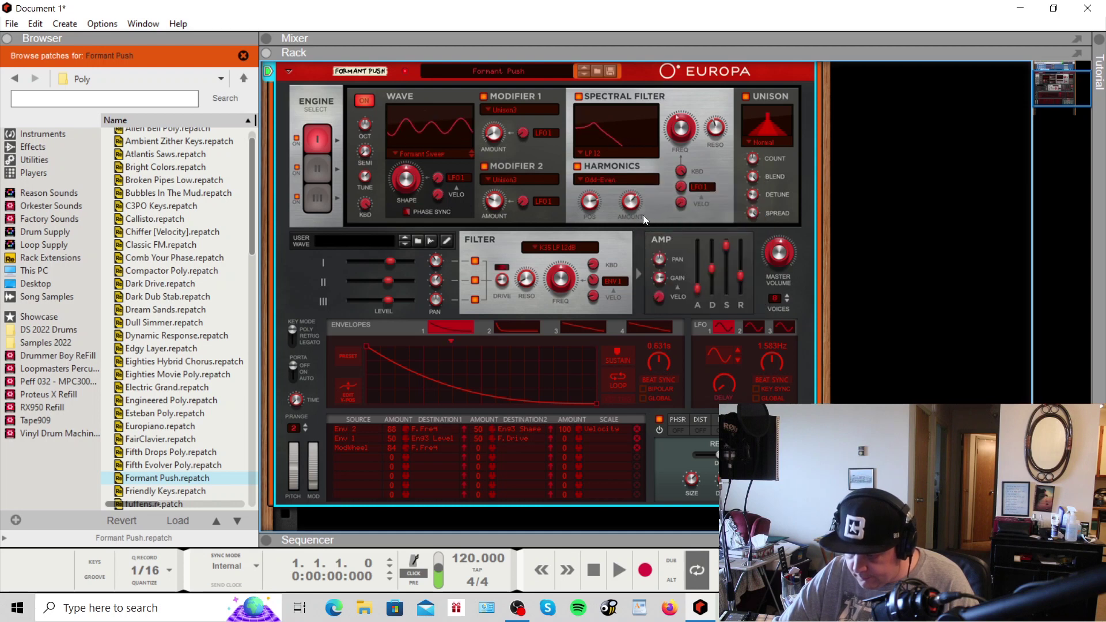
{"action": "mouse_move", "coordinate": [604, 223]}
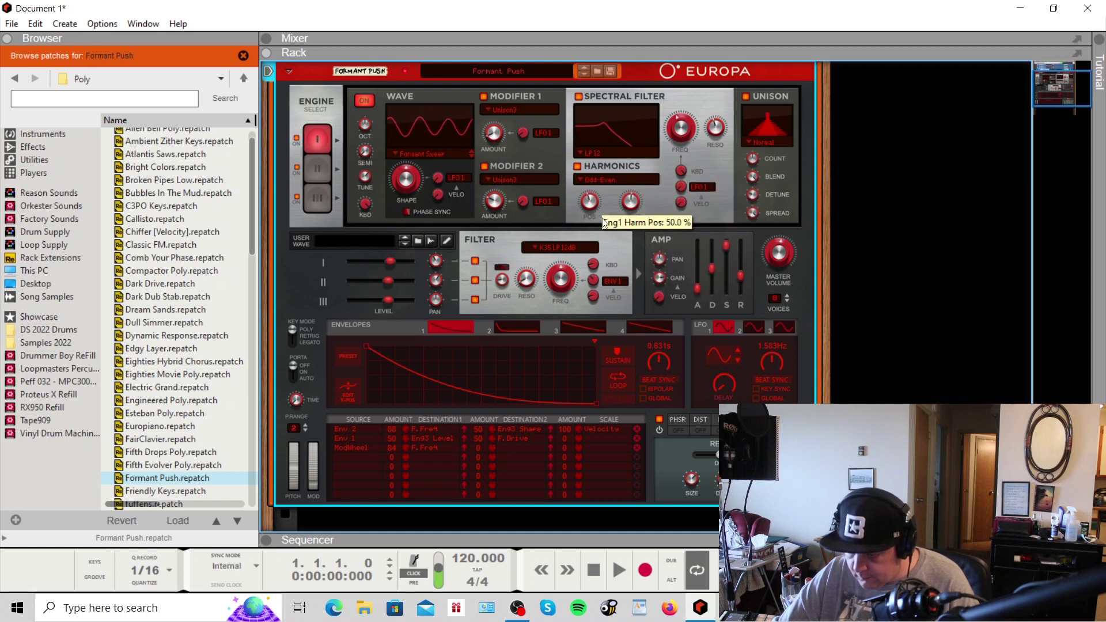
Set engine 1's Modifier 1 amount to 10.9%, adjust the main filter, and turn on the distortion effect.
{"action": "left_click_drag", "start_coordinate": [506, 109], "coordinate": [503, 149]}
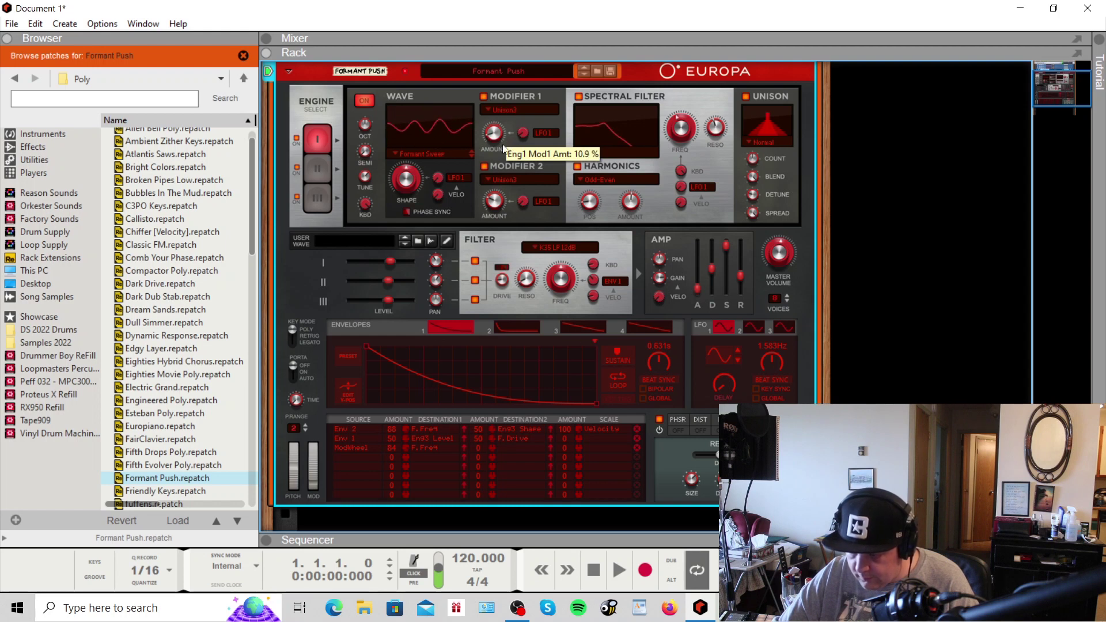
{"action": "left_click_drag", "start_coordinate": [530, 281], "coordinate": [571, 291]}
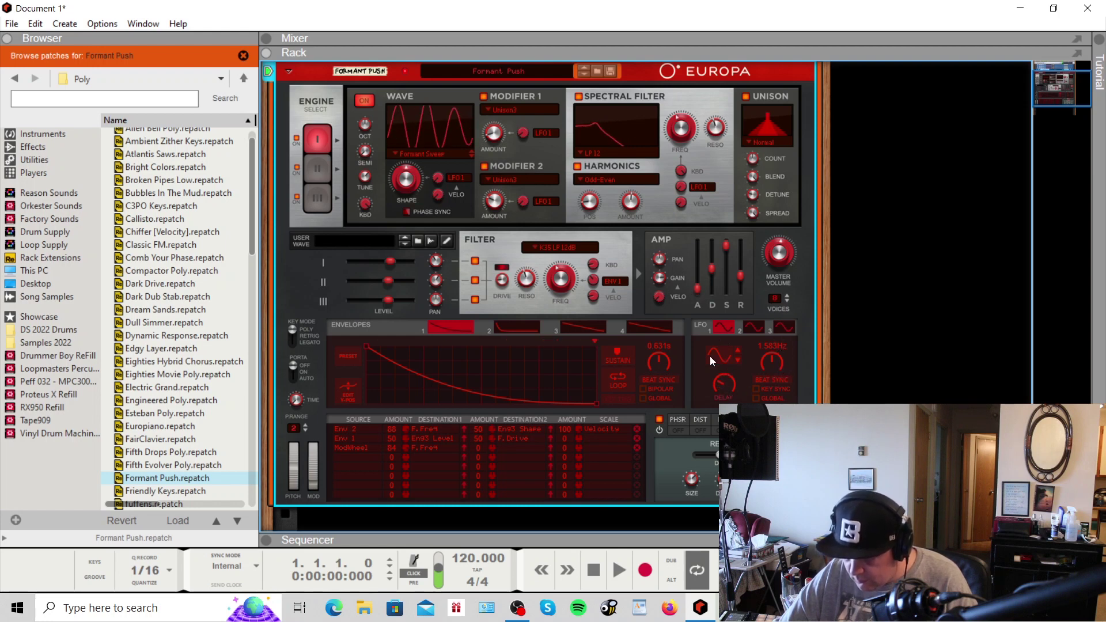
{"action": "left_click", "coordinate": [701, 420]}
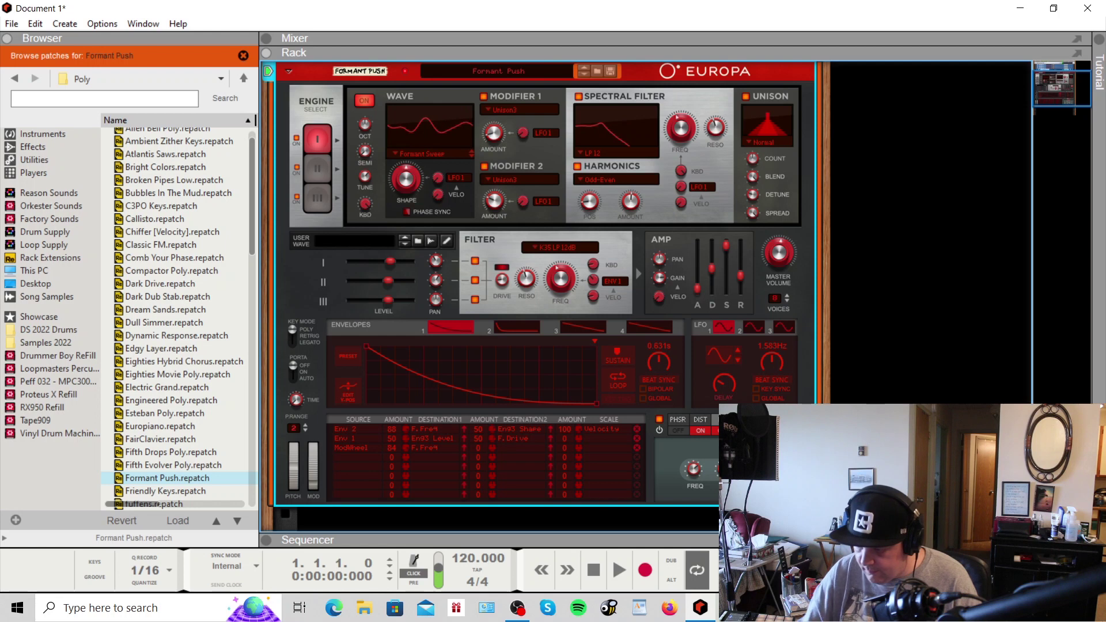
Load the Kantland patch from the Poly folder.
{"action": "mouse_move", "coordinate": [776, 261]}
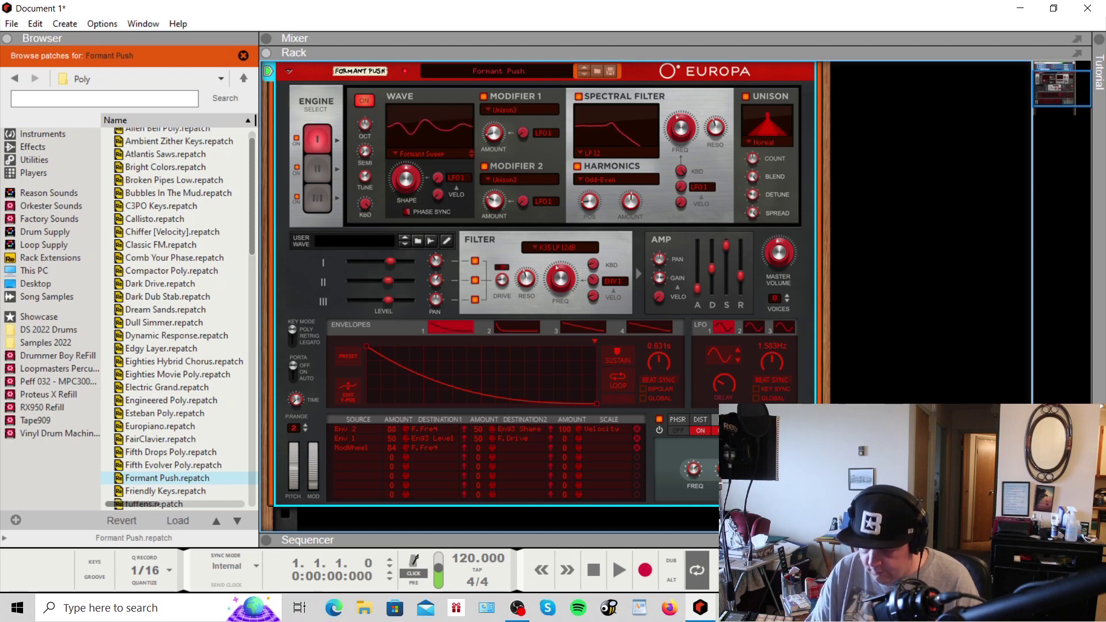
{"action": "scroll", "coordinate": [164, 423], "scroll_direction": "down", "scroll_amount": 7}
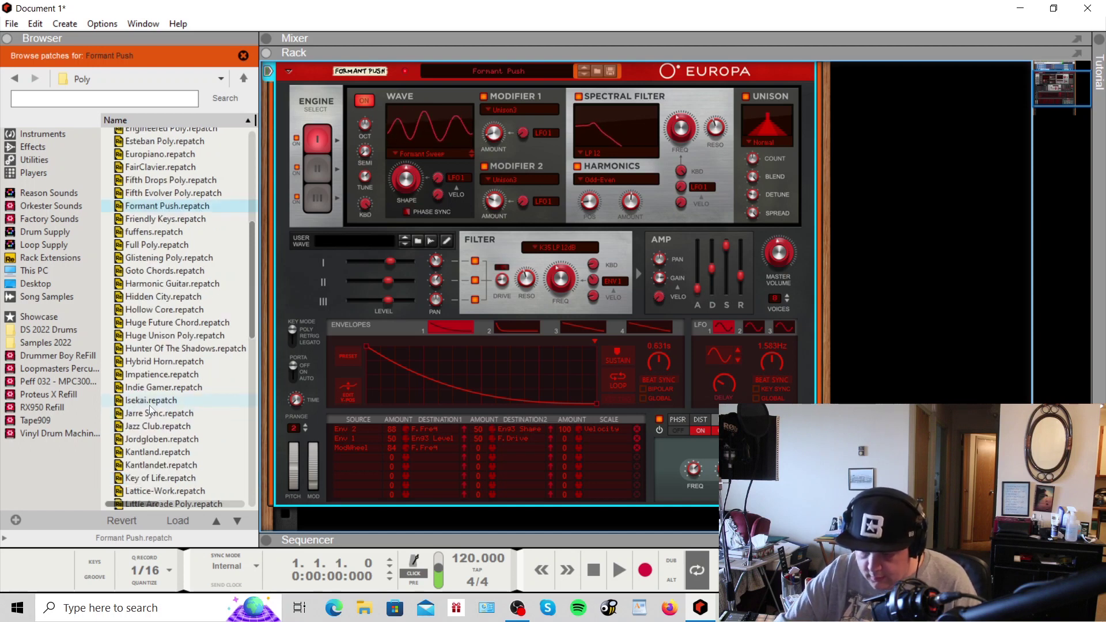
{"action": "left_click", "coordinate": [157, 452]}
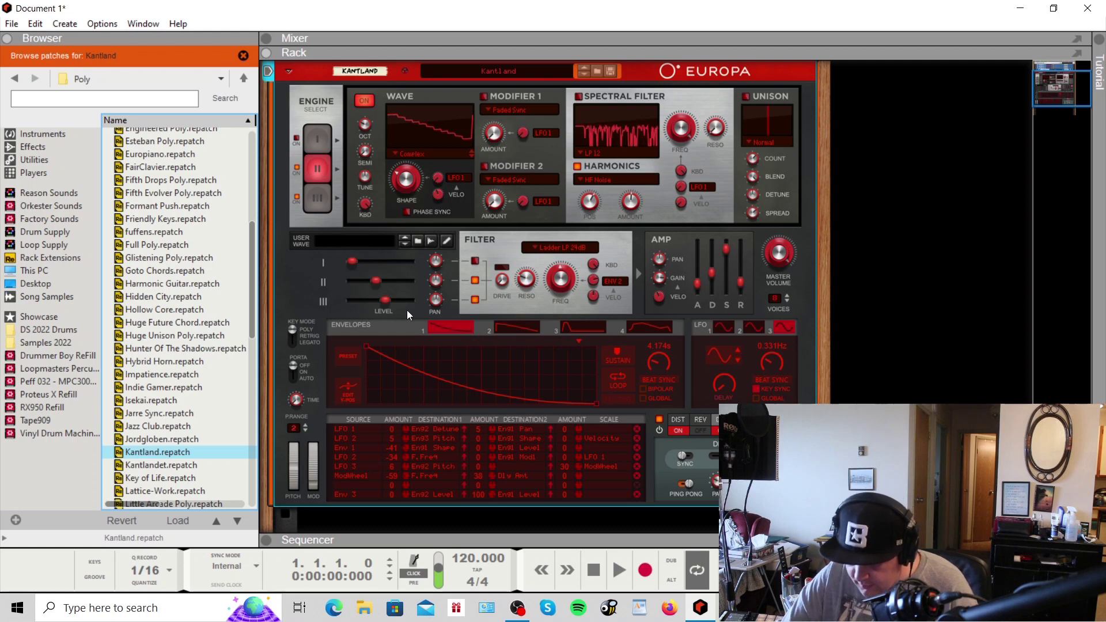
Rebalance the engine levels by raising engine I and lowering engine III, and route engine I through the filter.
{"action": "left_click_drag", "start_coordinate": [386, 302], "coordinate": [395, 264]}
{"action": "left_click", "coordinate": [475, 261]}
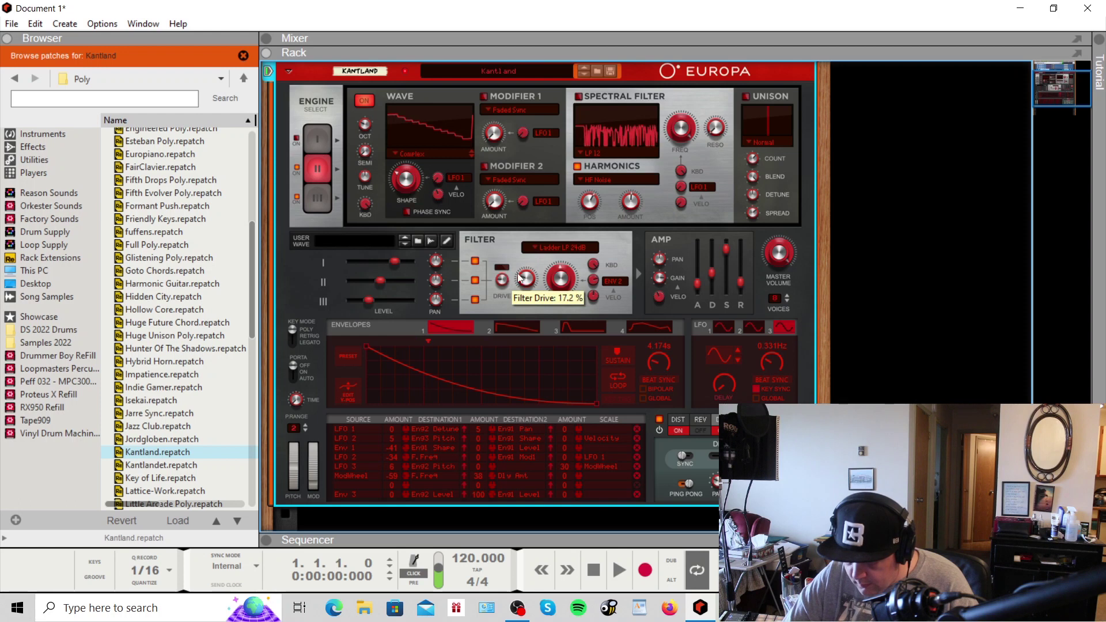
Adjust the Kantland patch's filter resonance and sweep its filter frequency around 4.50 kHz.
{"action": "mouse_move", "coordinate": [528, 278]}
{"action": "left_mouse_down"}
{"action": "mouse_move", "coordinate": [532, 230]}
{"action": "mouse_move", "coordinate": [535, 286]}
{"action": "left_mouse_up"}
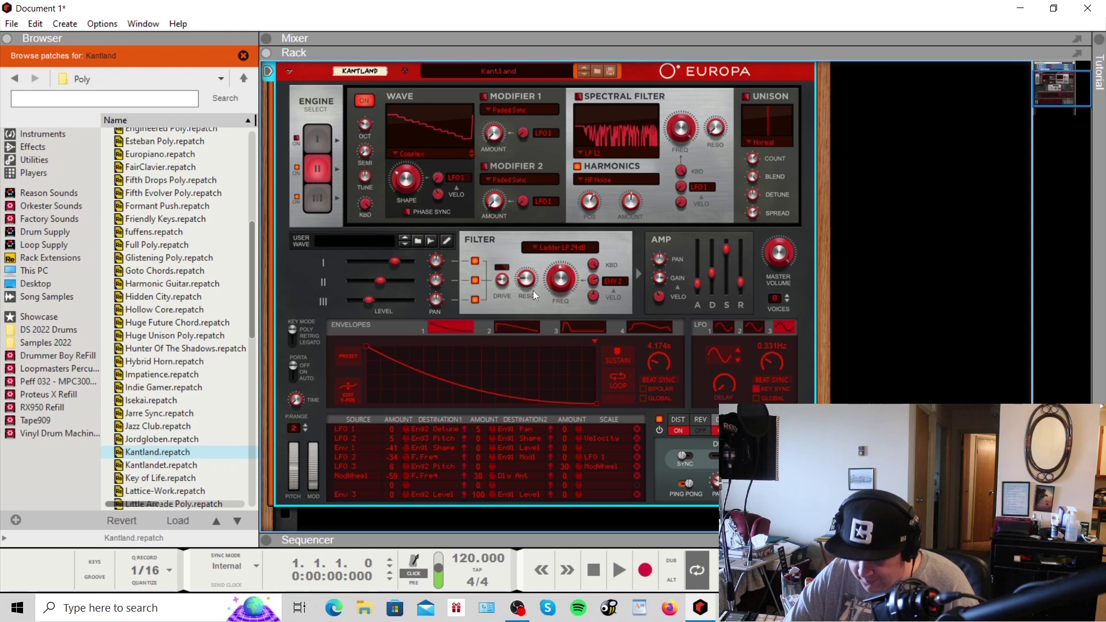
{"action": "mouse_move", "coordinate": [564, 274]}
{"action": "left_click_drag", "start_coordinate": [562, 269], "coordinate": [571, 264]}
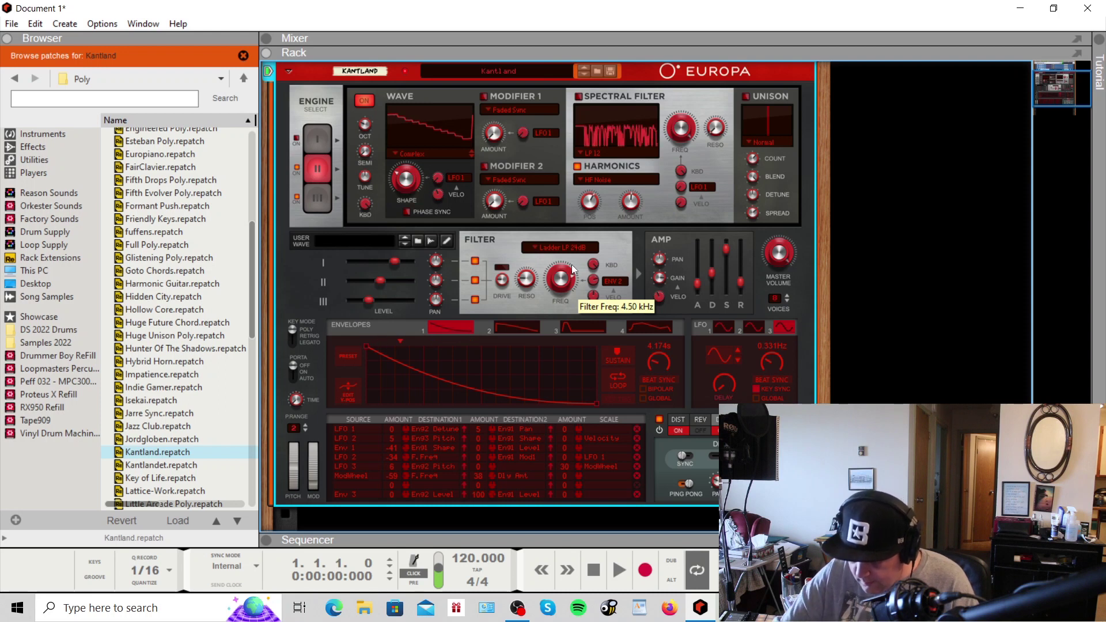
{"action": "left_click_drag", "start_coordinate": [566, 292], "coordinate": [569, 306]}
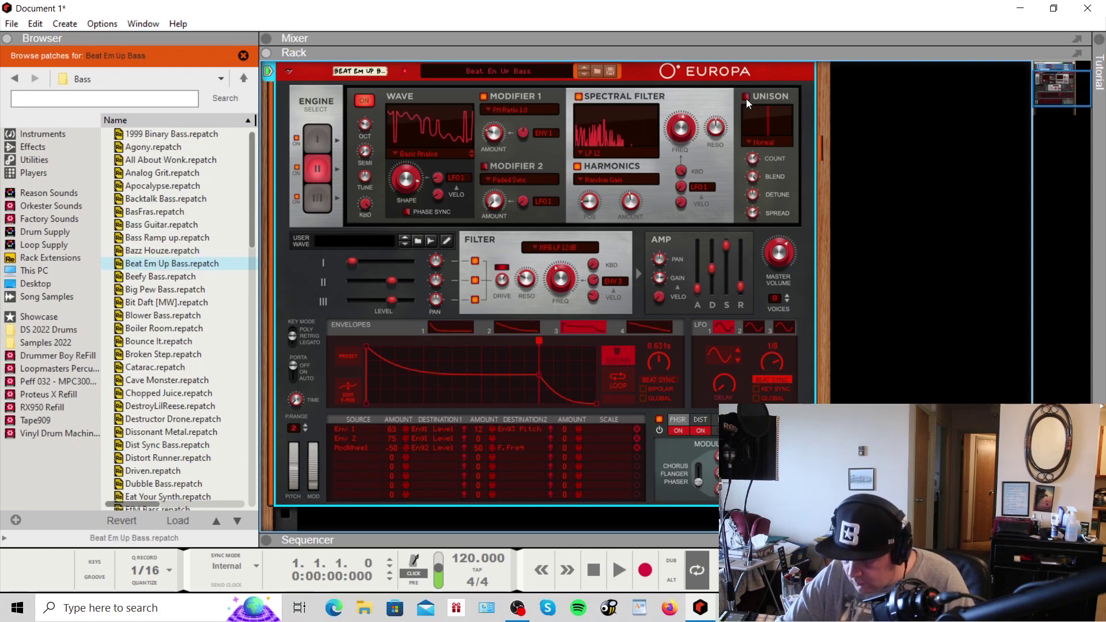
Turn on unison for engine II of the Beat Em Up Bass patch and raise its spread.
{"action": "left_click", "coordinate": [747, 96]}
{"action": "left_click_drag", "start_coordinate": [752, 207], "coordinate": [753, 199]}
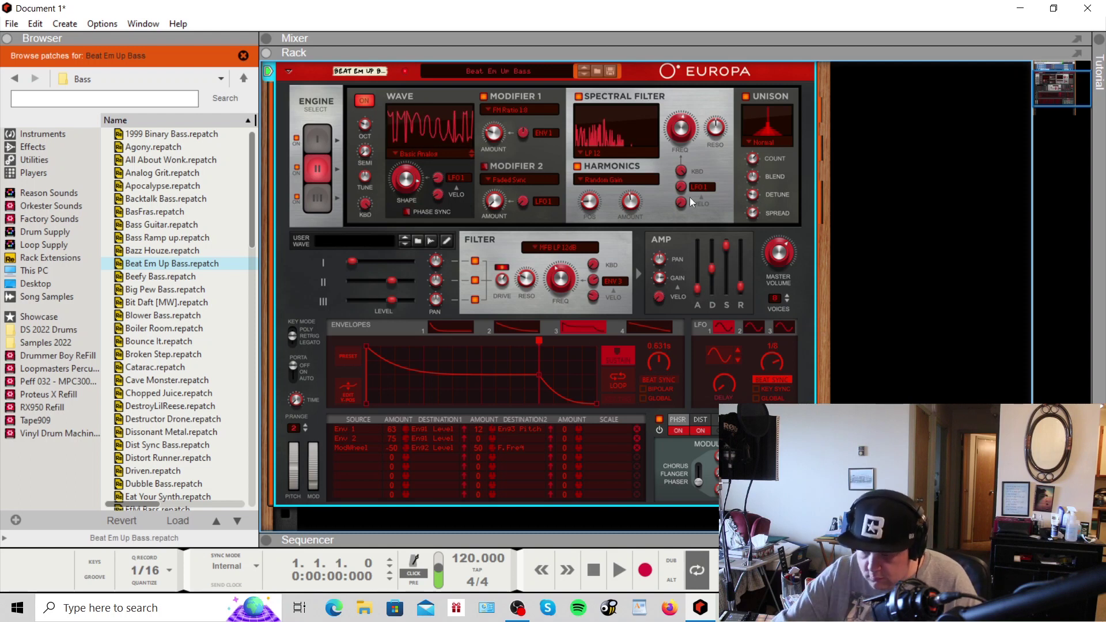
Audition the Bit Daft [MW] bass patch, then load the Fat EBM Bass patch.
{"action": "key", "text": "Down"}
{"action": "key", "text": "Down"}
{"action": "key", "text": "Down"}
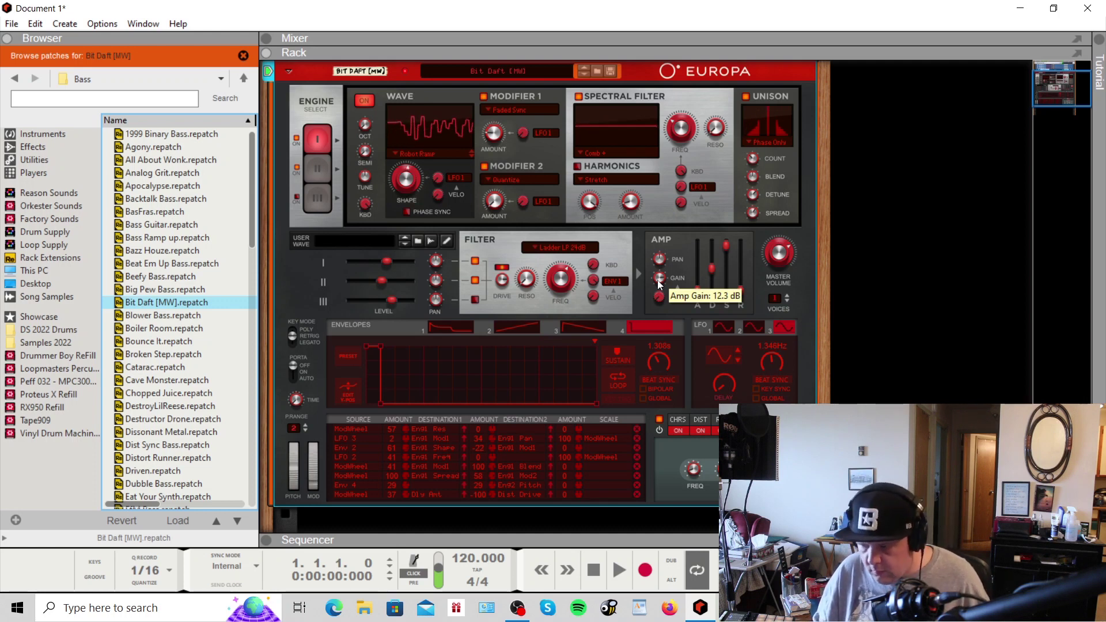
{"action": "key", "text": "f"}
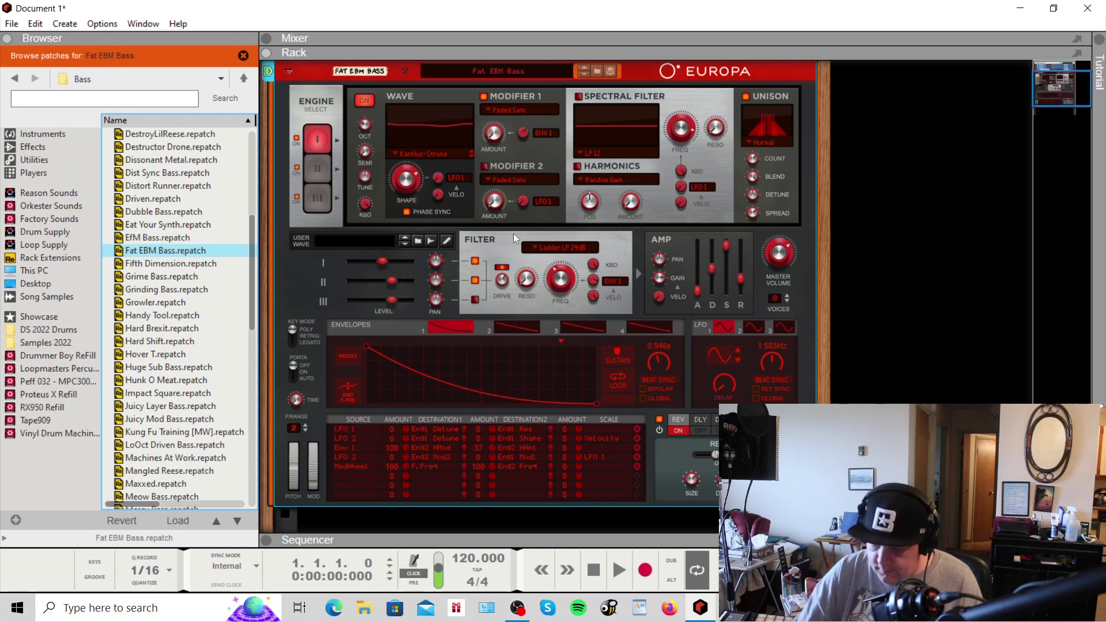
{"action": "scroll", "coordinate": [245, 390], "scroll_direction": "down", "scroll_amount": 15}
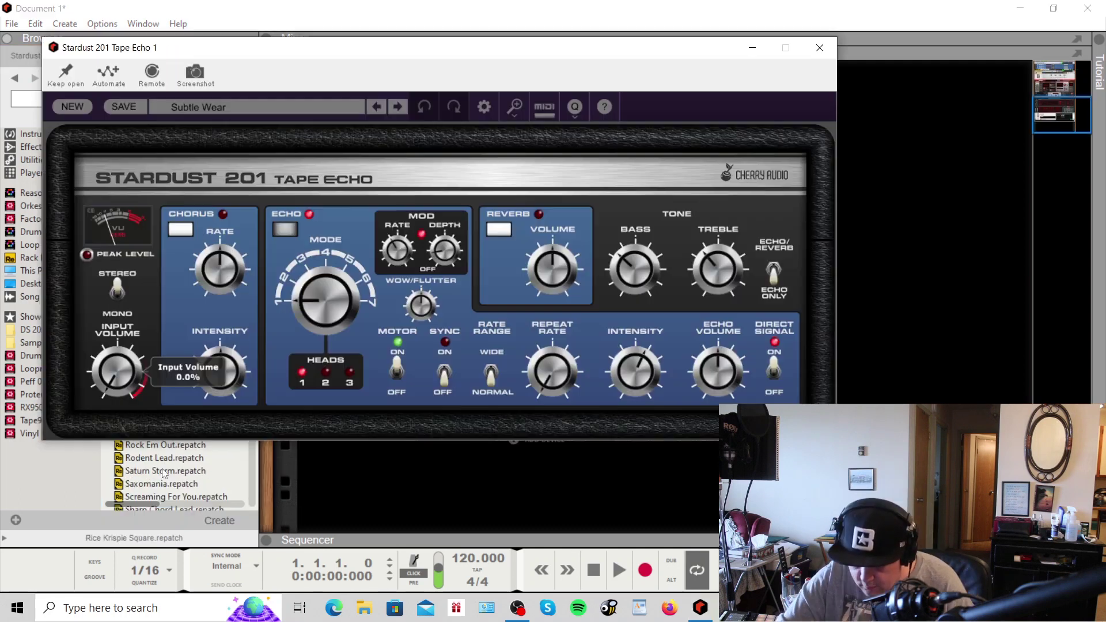
Raise the tape echo's input volume and configure its echo for mode 5, wide rate range and sync on.
{"action": "left_click_drag", "start_coordinate": [152, 419], "coordinate": [157, 398]}
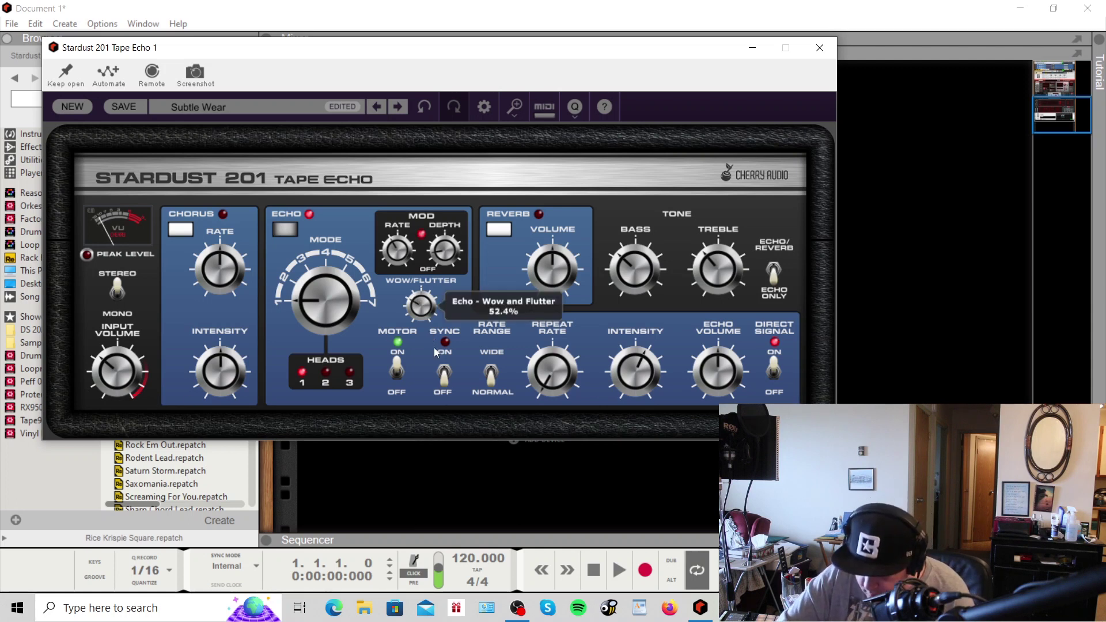
{"action": "scroll", "coordinate": [327, 255], "scroll_direction": "up", "scroll_amount": 2}
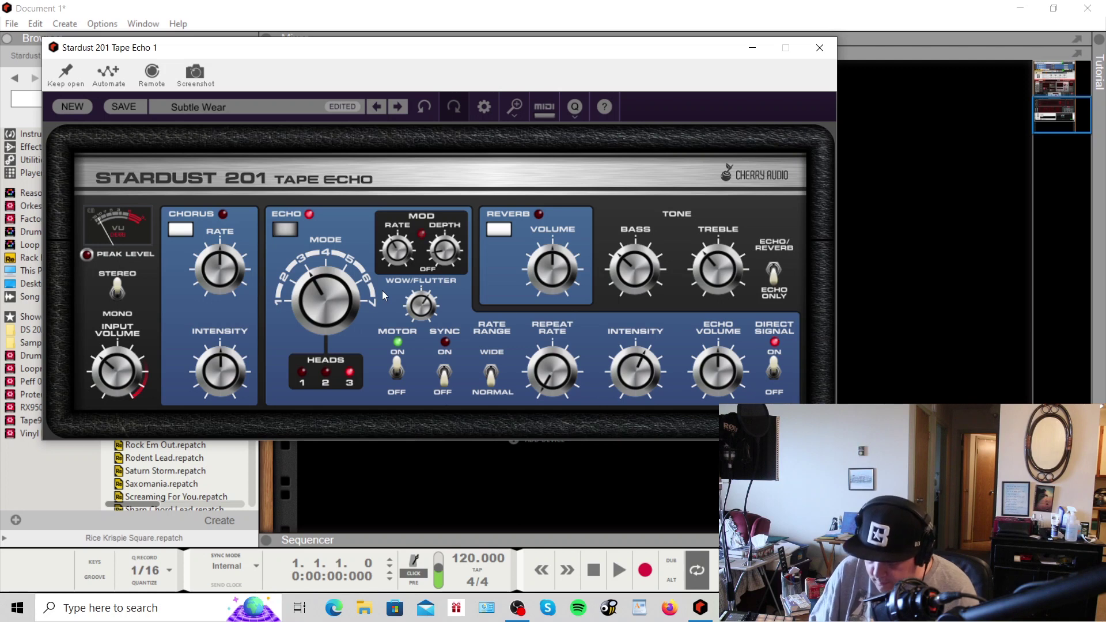
{"action": "left_click", "coordinate": [490, 370]}
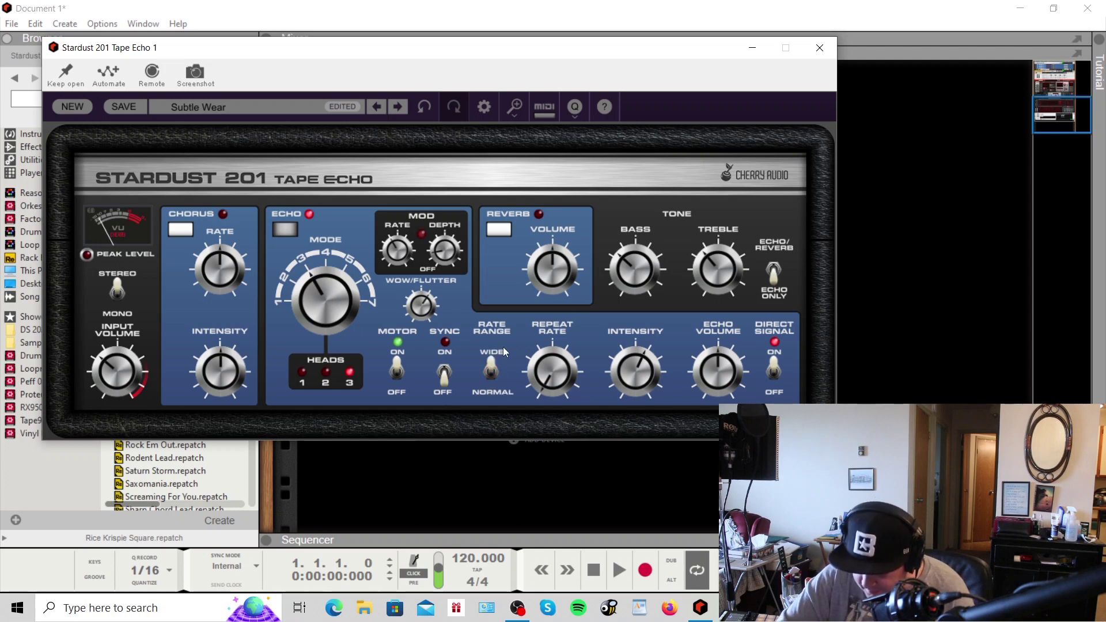
{"action": "left_click_drag", "start_coordinate": [323, 295], "coordinate": [323, 259]}
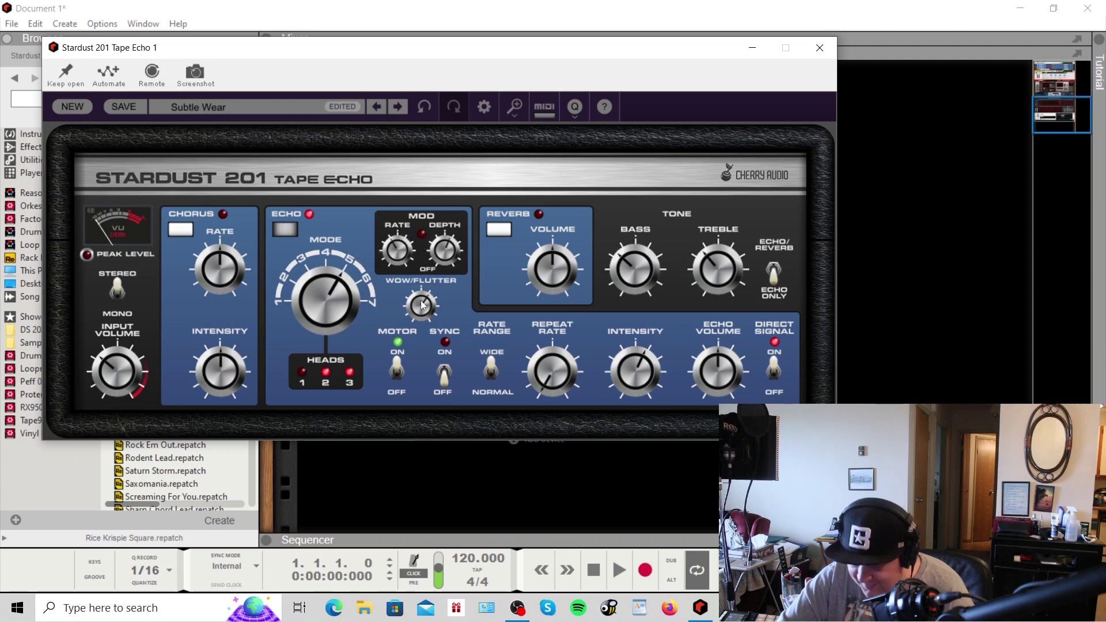
{"action": "left_click", "coordinate": [442, 378]}
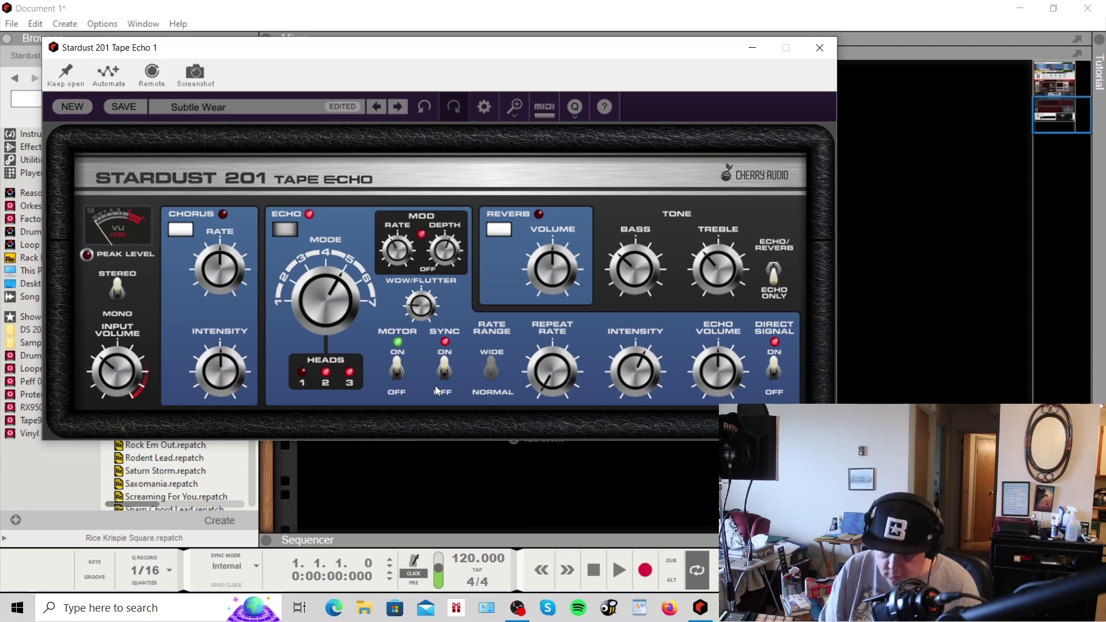
Turn on the tape echo's reverb with a higher reverb volume and lower the echo volume.
{"action": "left_click", "coordinate": [499, 229]}
{"action": "left_click_drag", "start_coordinate": [551, 279], "coordinate": [586, 218]}
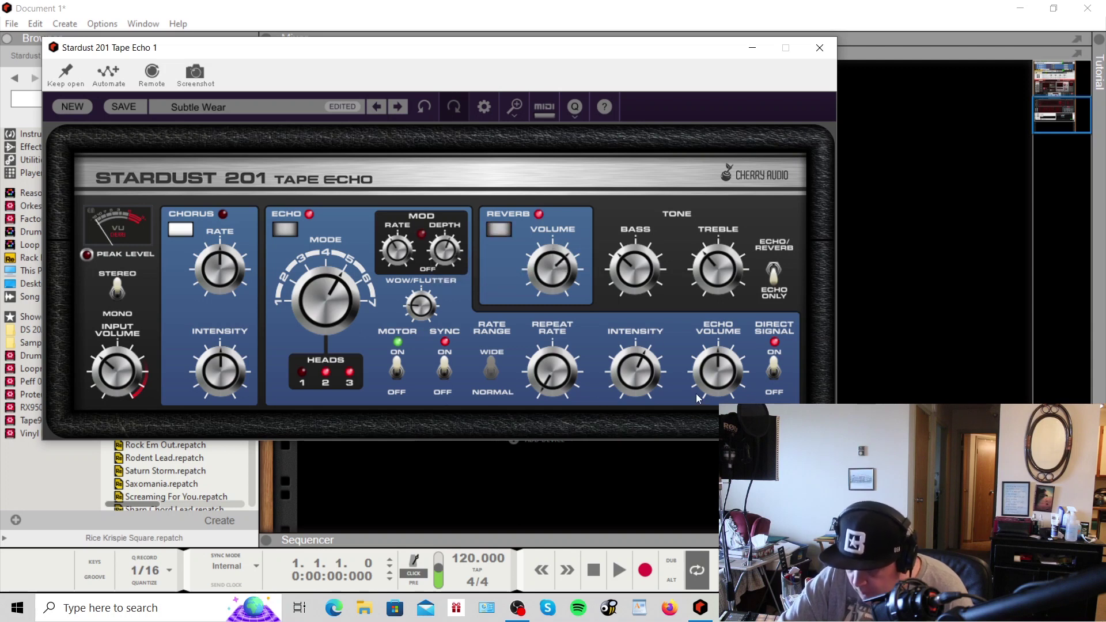
{"action": "left_click_drag", "start_coordinate": [740, 380], "coordinate": [713, 363]}
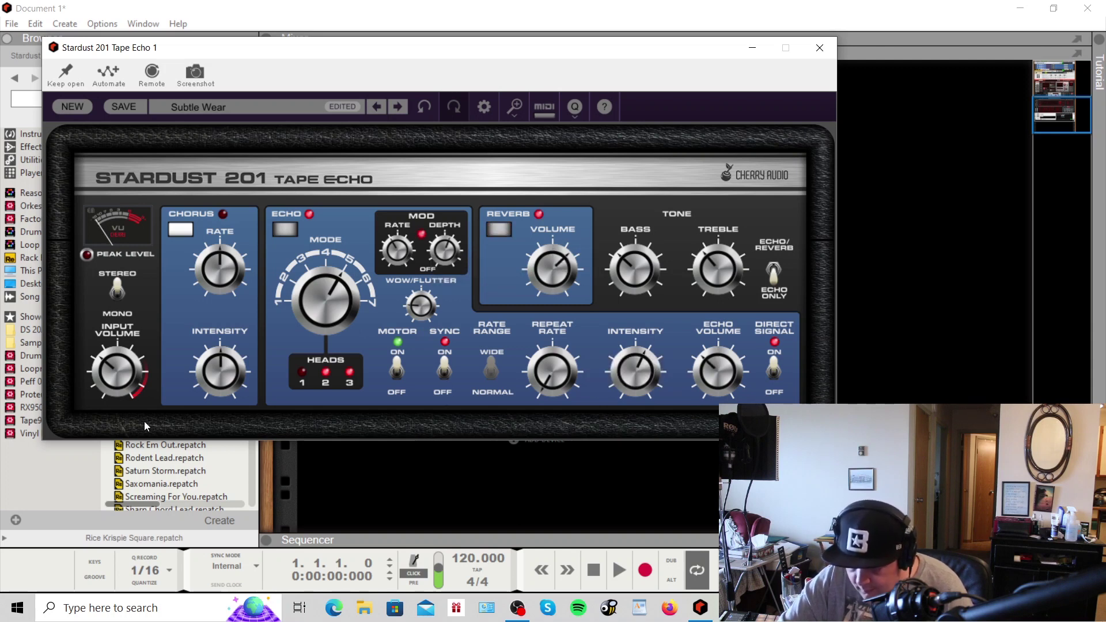
Turn on the chorus with a higher intensity and a rate of 0.26 Hz, and lower the echo intensity.
{"action": "left_click_drag", "start_coordinate": [220, 371], "coordinate": [223, 346]}
{"action": "left_click", "coordinate": [180, 230]}
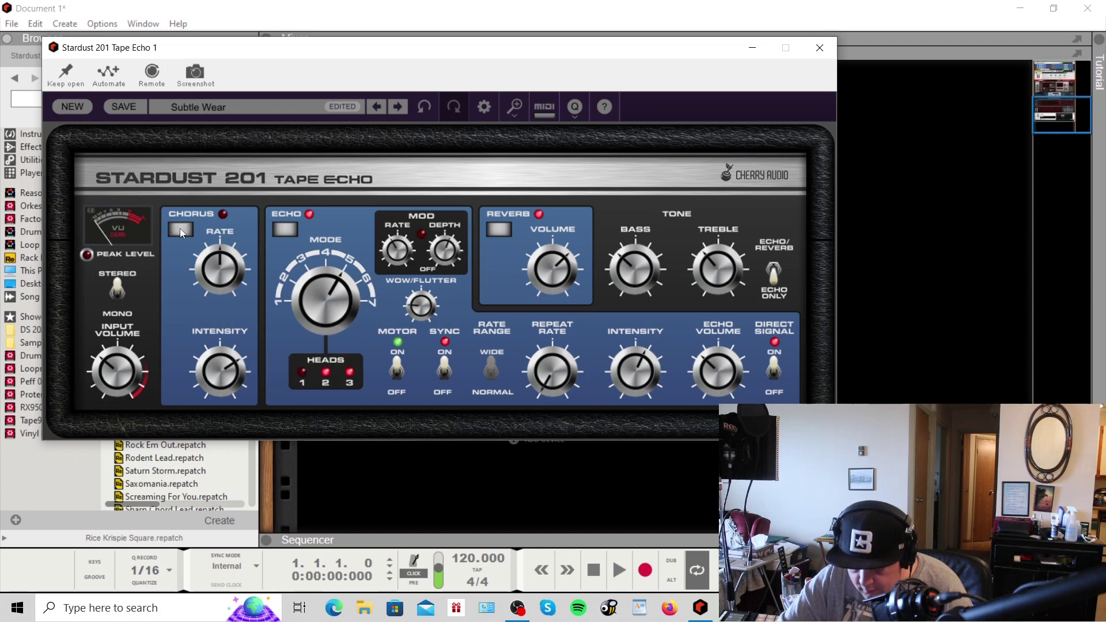
{"action": "left_click_drag", "start_coordinate": [224, 271], "coordinate": [236, 293]}
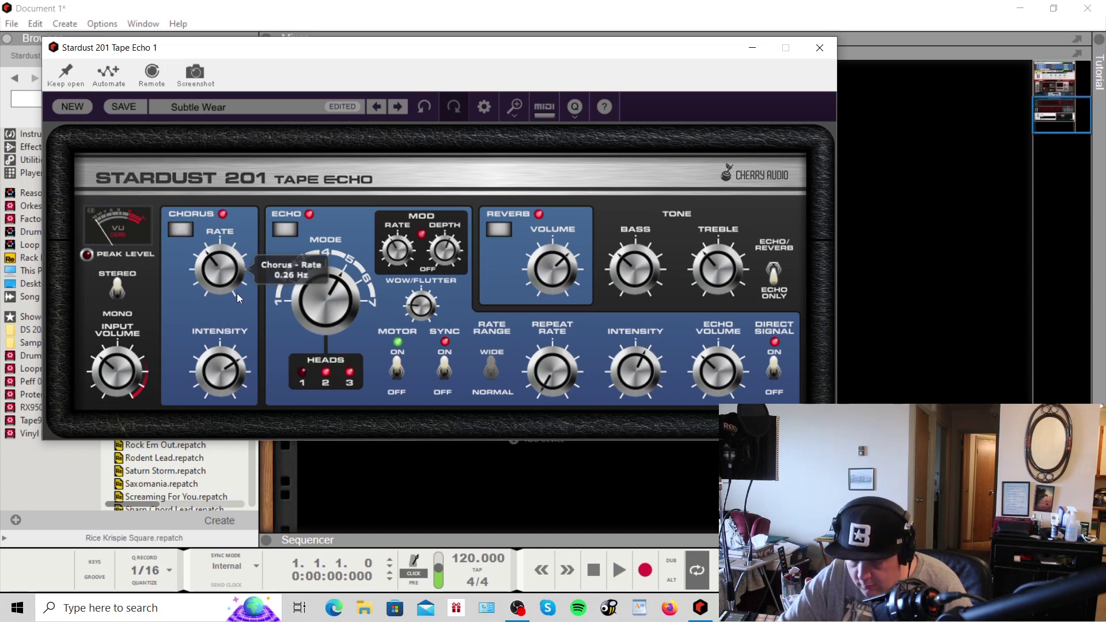
{"action": "mouse_move", "coordinate": [238, 296]}
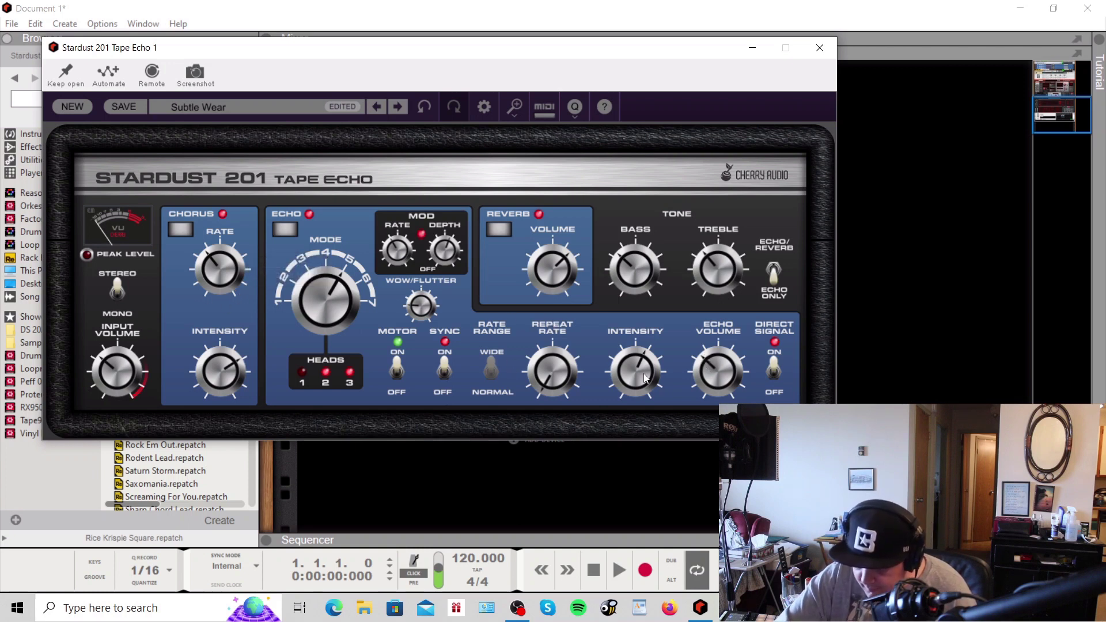
{"action": "mouse_move", "coordinate": [644, 378]}
{"action": "left_click_drag", "start_coordinate": [645, 379], "coordinate": [663, 446]}
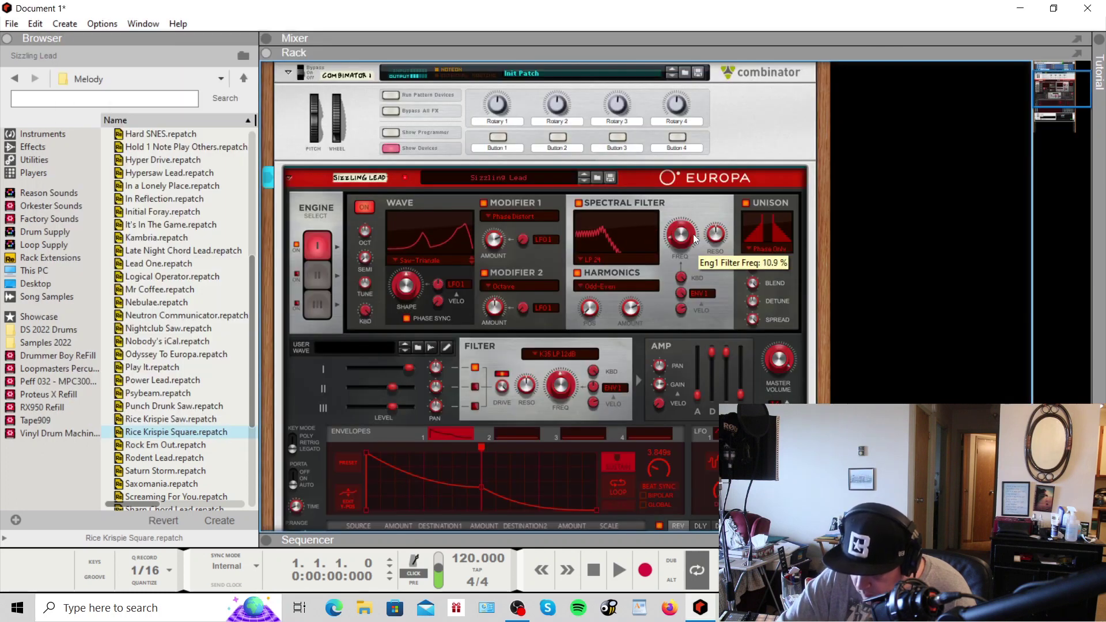
Lower the main filter frequency of the Sizzling Lead synth and adjust its filter drive.
{"action": "mouse_move", "coordinate": [575, 370]}
{"action": "left_click_drag", "start_coordinate": [575, 368], "coordinate": [575, 393]}
{"action": "left_click_drag", "start_coordinate": [502, 390], "coordinate": [549, 419]}
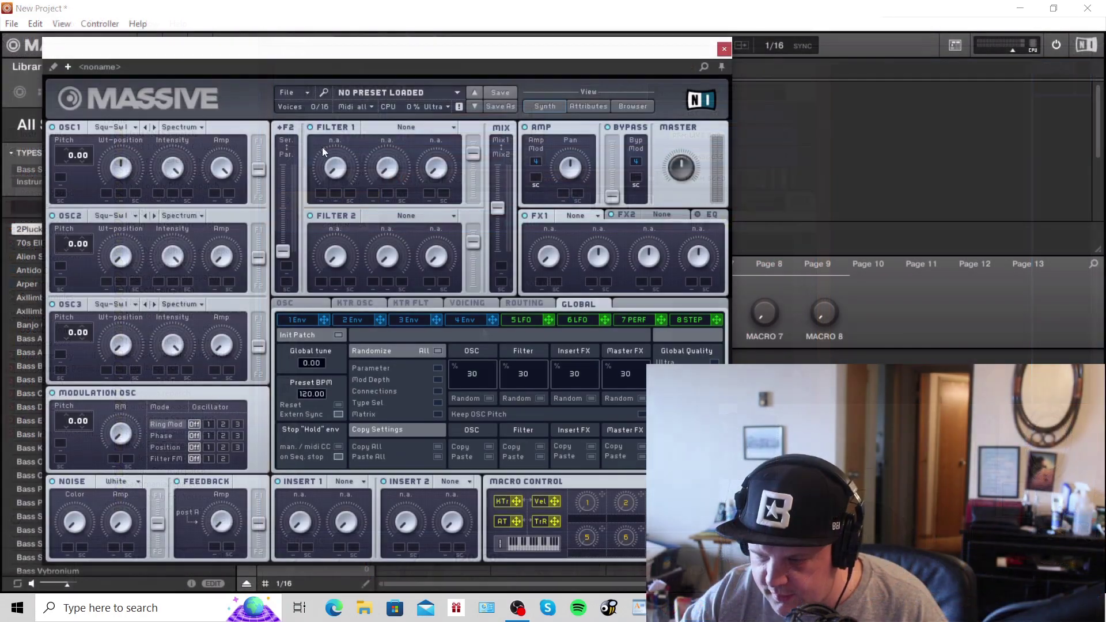
In Maschine, move the Massive window clear of the sound library and look through its Attributes and Browser views.
{"action": "left_click_drag", "start_coordinate": [368, 47], "coordinate": [618, 23]}
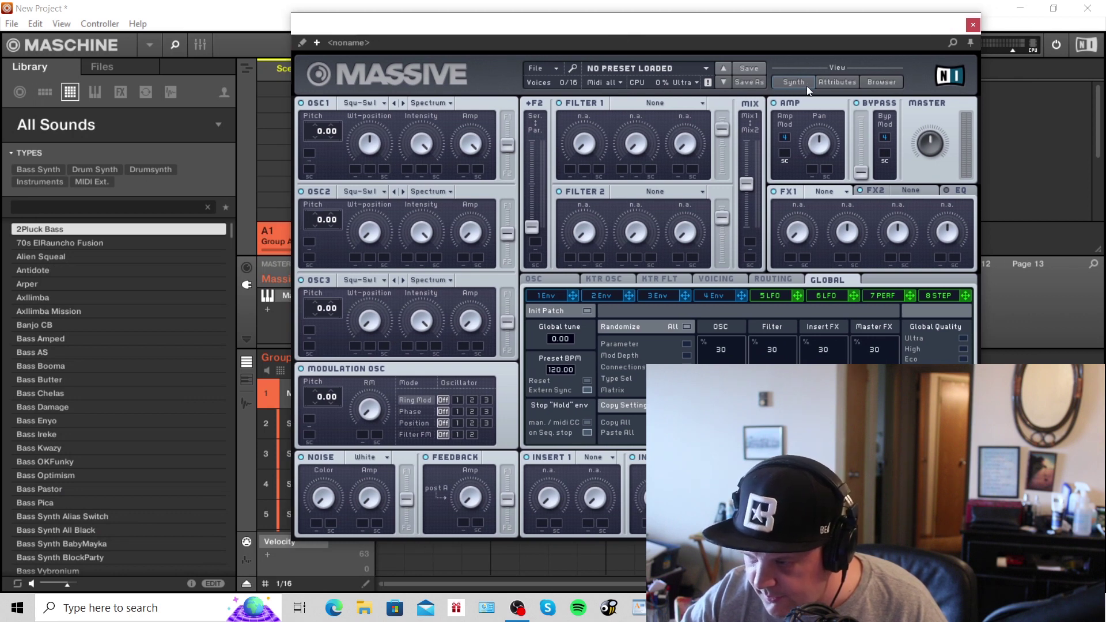
{"action": "left_click", "coordinate": [843, 81]}
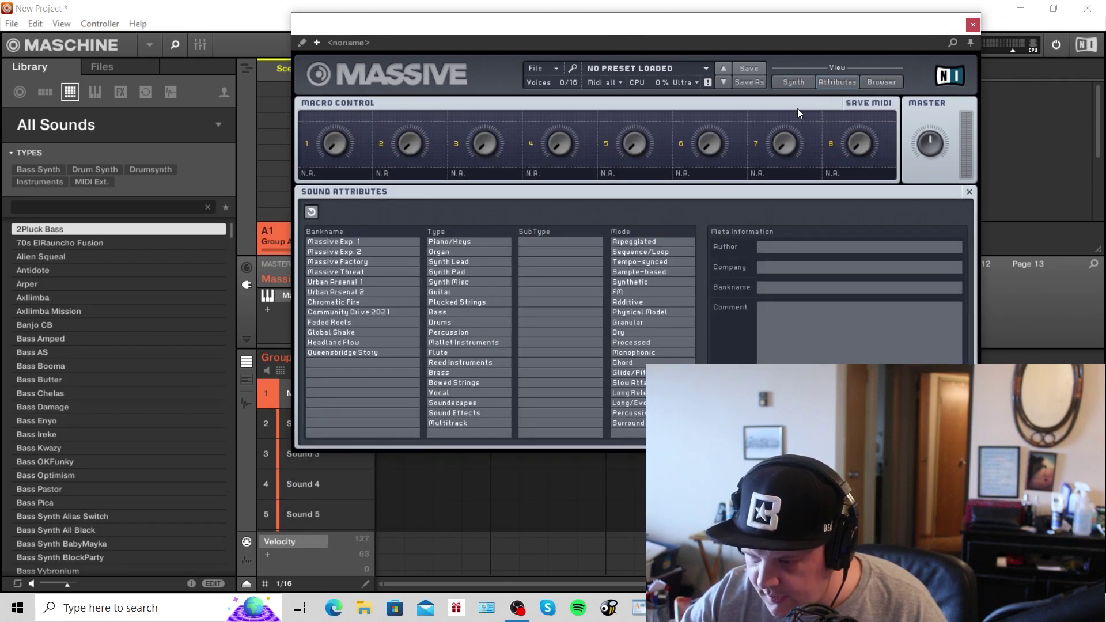
{"action": "left_click", "coordinate": [886, 83]}
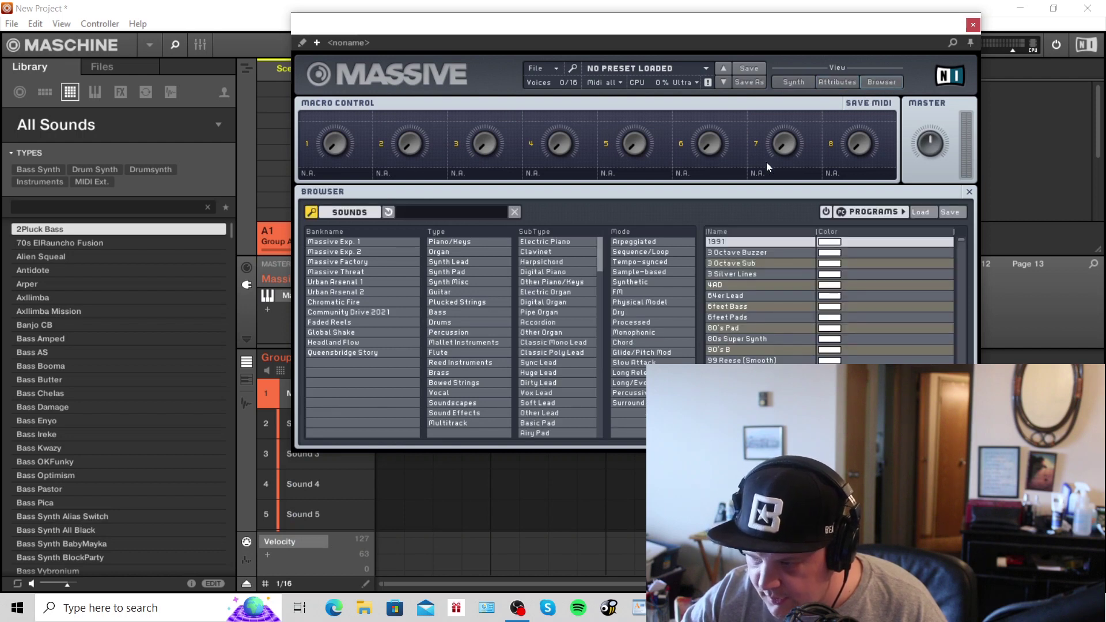
Filter Massive's sound browser by the Massive Factory bank and clear the filter again.
{"action": "left_click", "coordinate": [346, 265]}
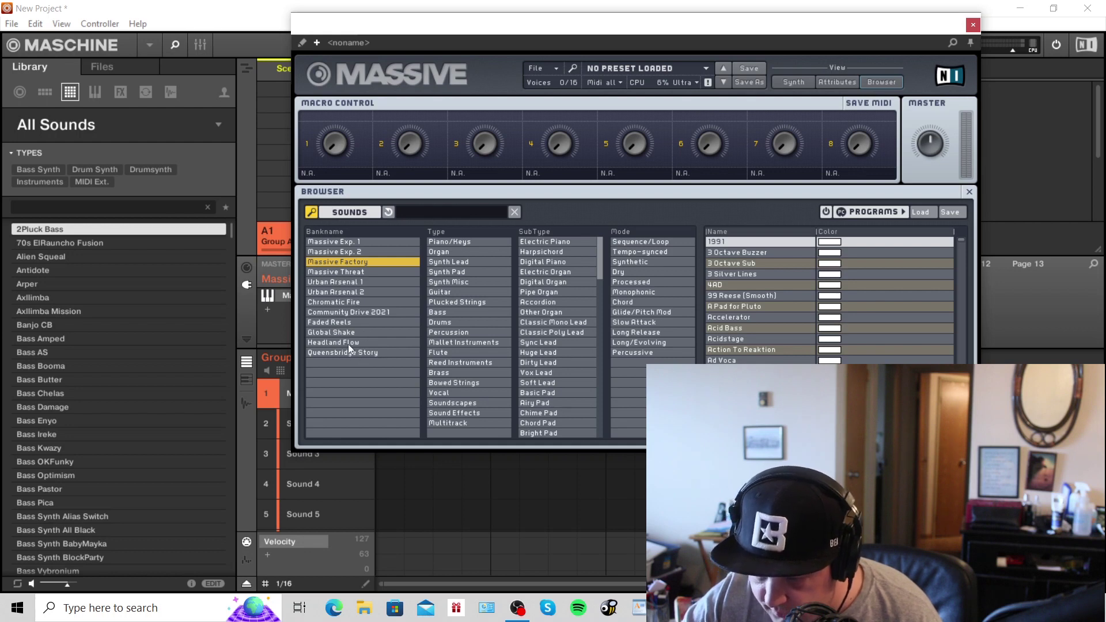
{"action": "left_click", "coordinate": [337, 262]}
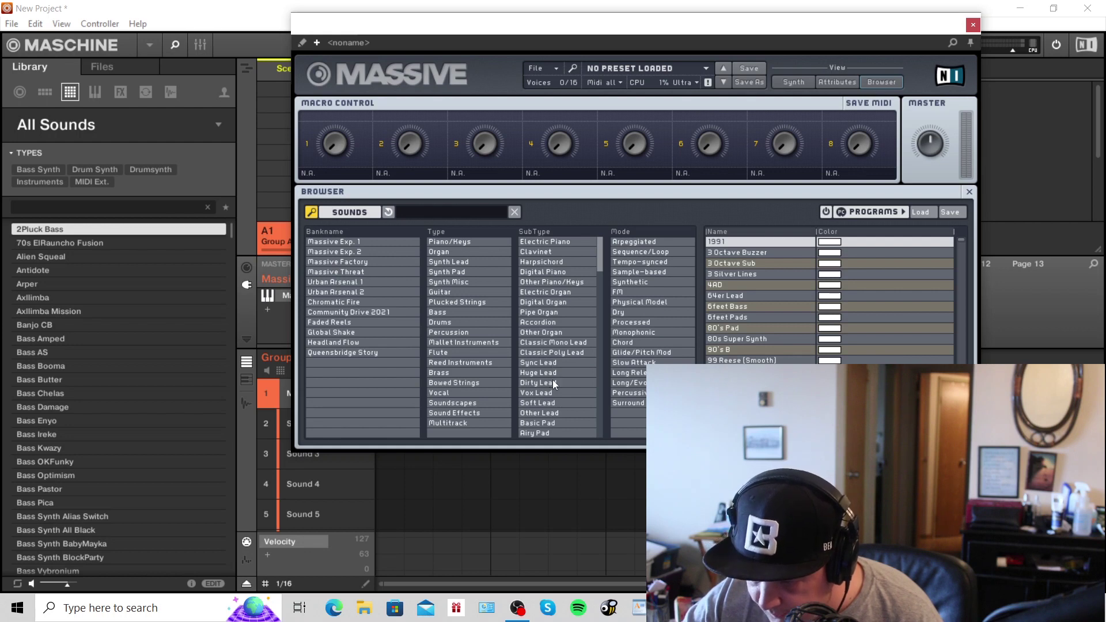
Filter Massive's sounds by the Pipe Organ subtype, load Amsterdamned, and move on to Digital Pipe Organ.
{"action": "left_click", "coordinate": [546, 312]}
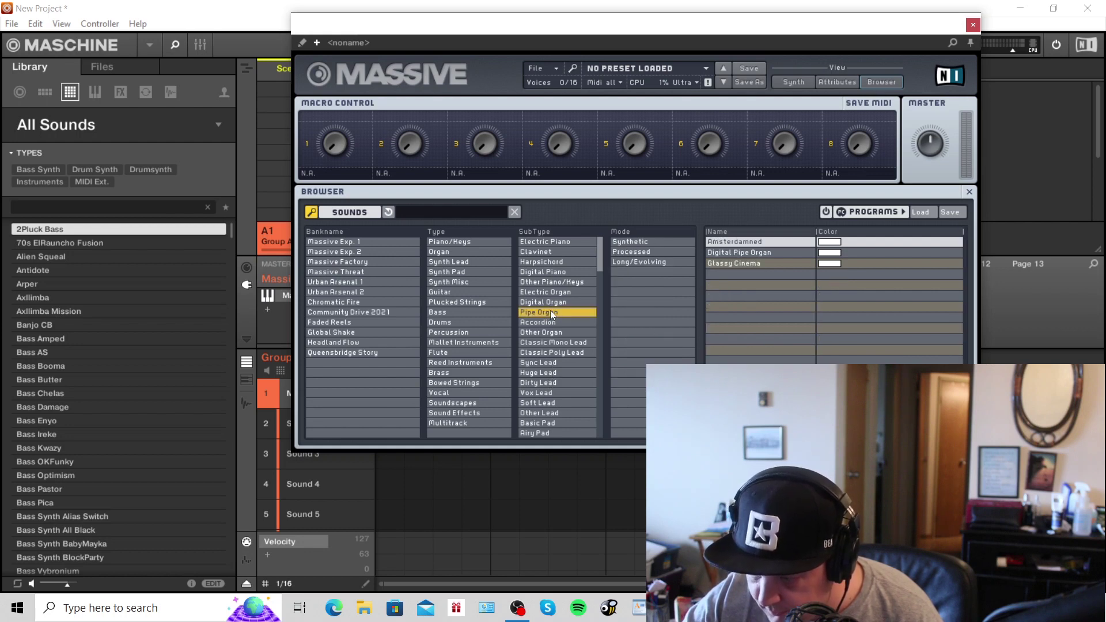
{"action": "left_click", "coordinate": [745, 241]}
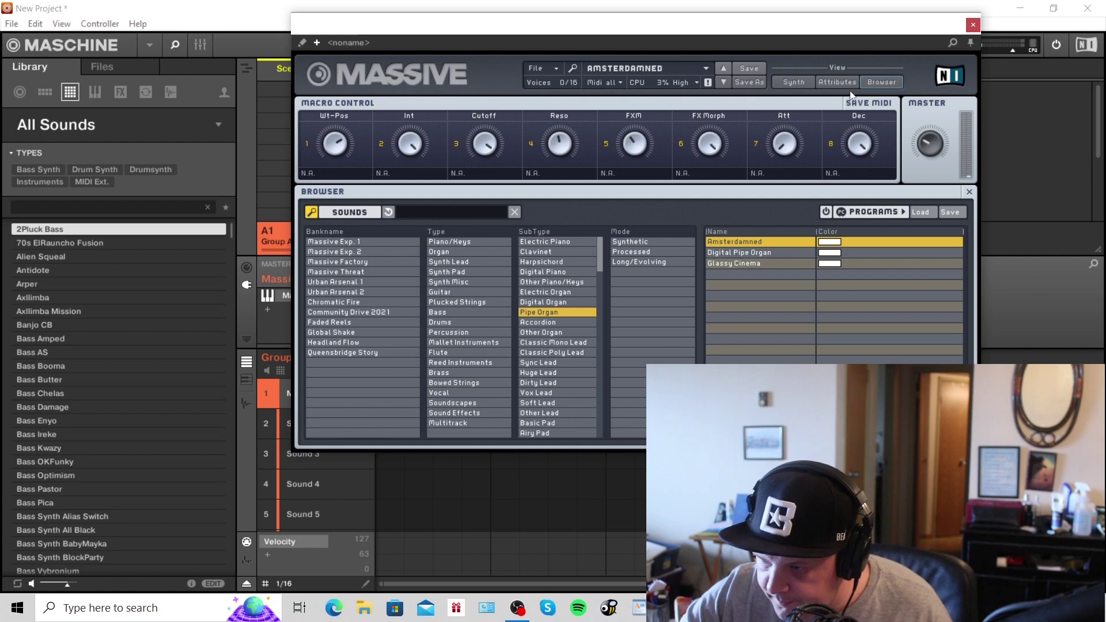
{"action": "left_click", "coordinate": [724, 84]}
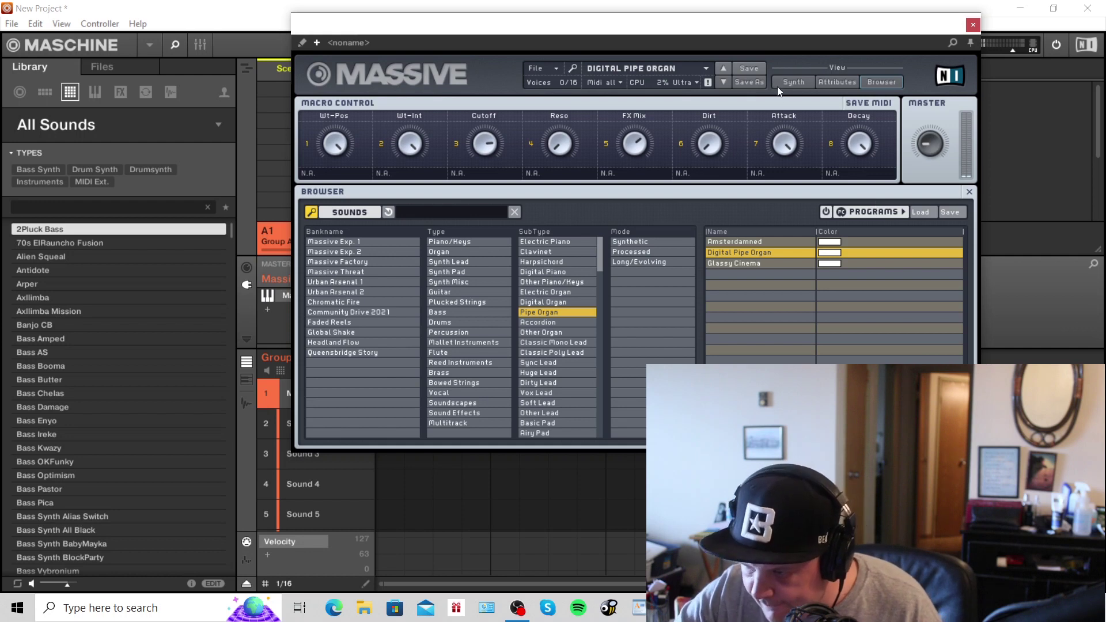
Look through the Voicing, KTR FLT, OSC, Routing and Global pages in the Synth view of the Digital Pipe Organ sound.
{"action": "left_click", "coordinate": [792, 83]}
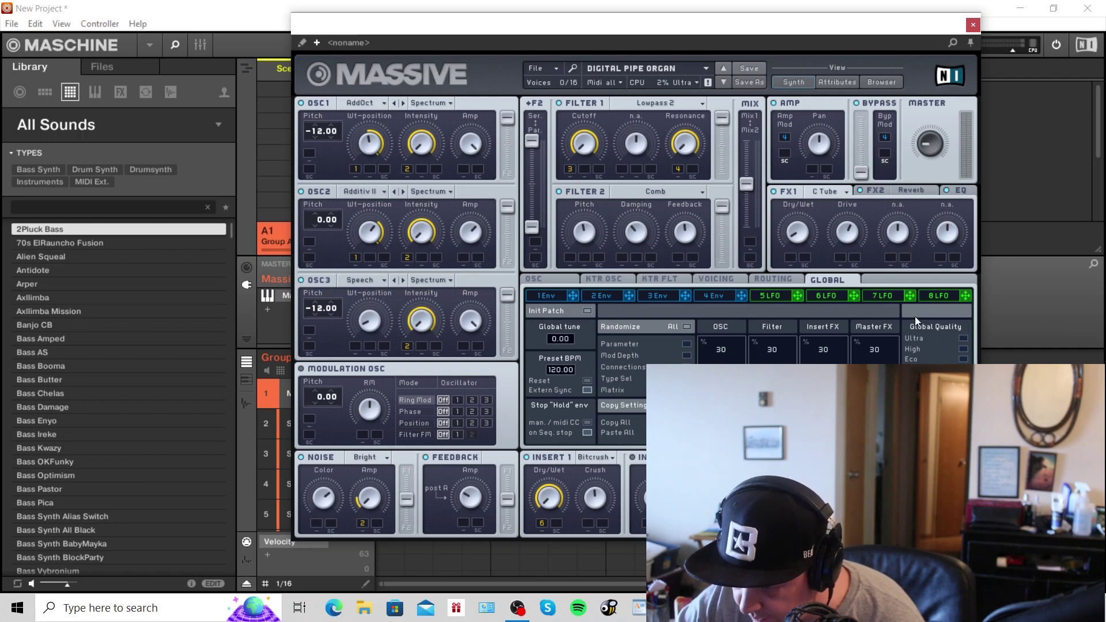
{"action": "left_click", "coordinate": [723, 280]}
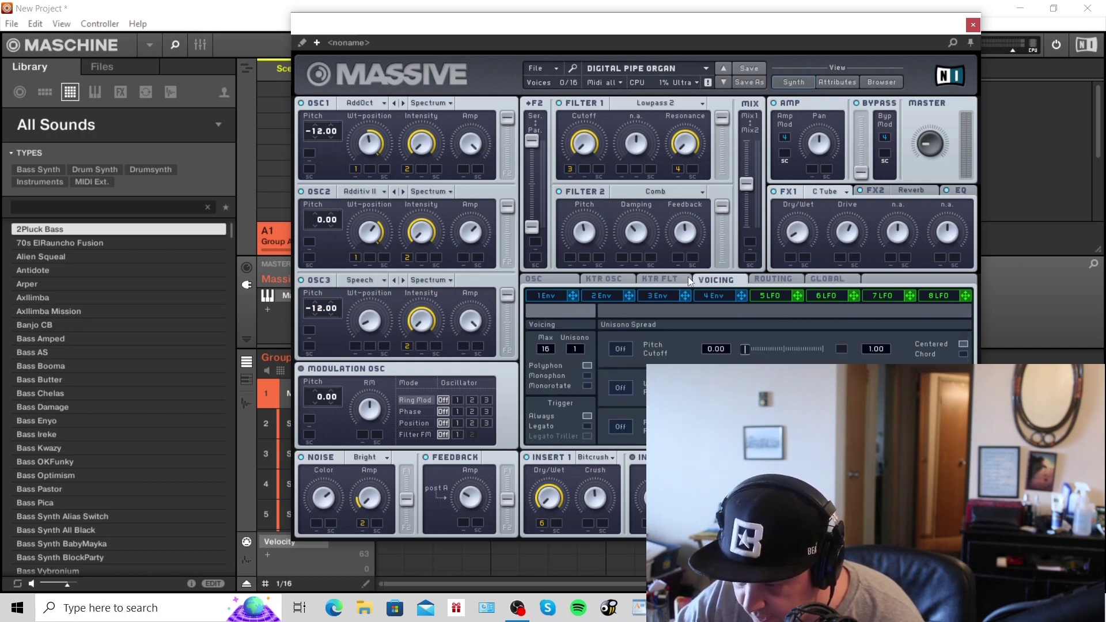
{"action": "left_click", "coordinate": [657, 280]}
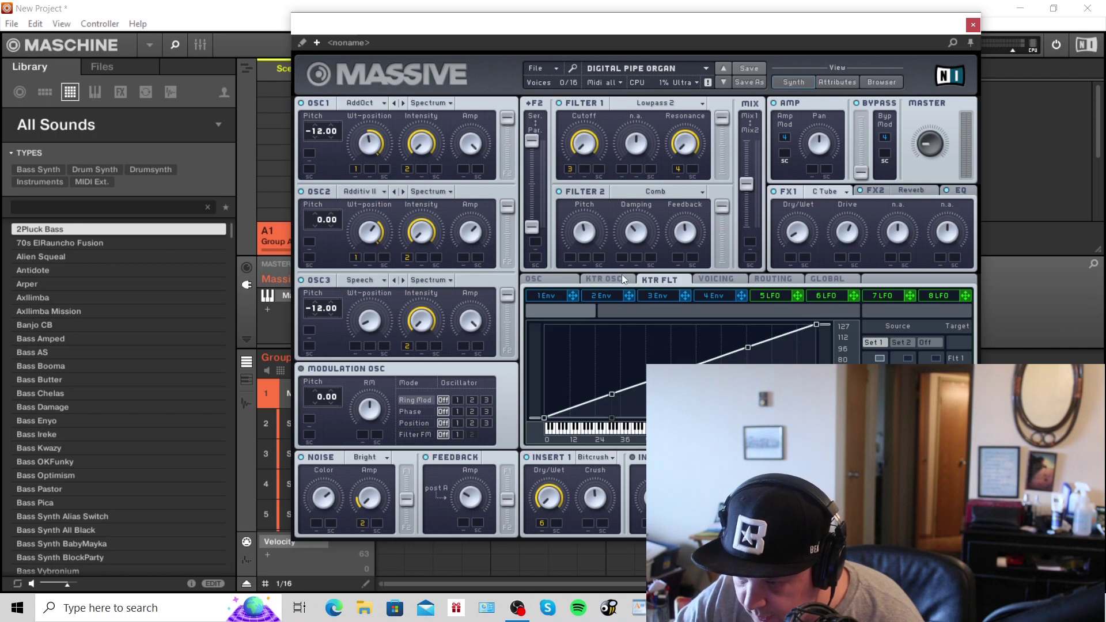
{"action": "left_click", "coordinate": [542, 281]}
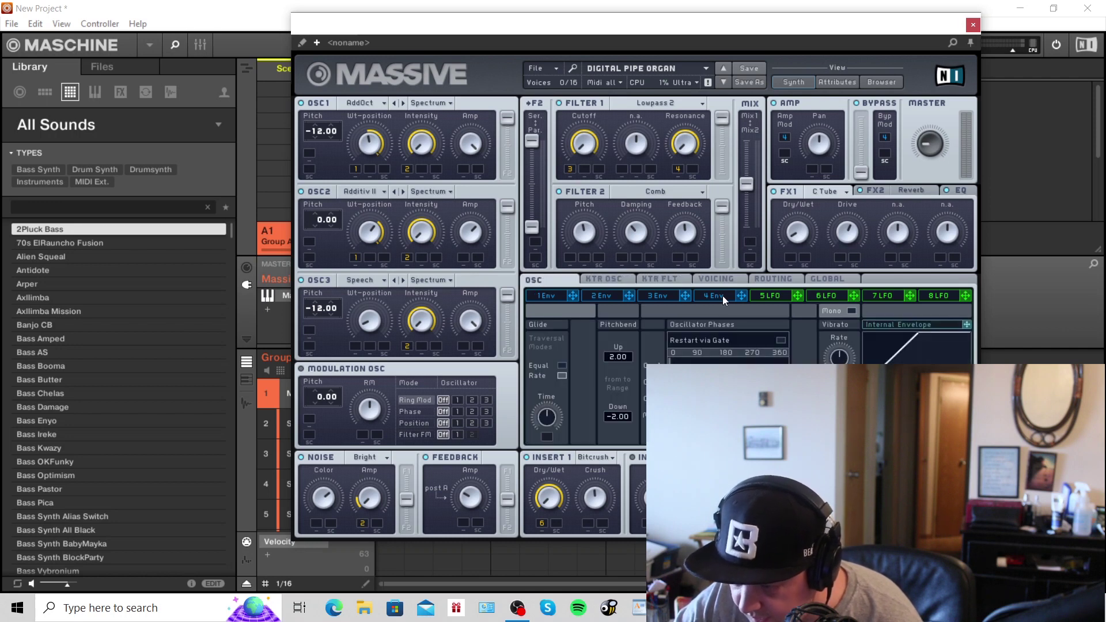
{"action": "left_click", "coordinate": [718, 278]}
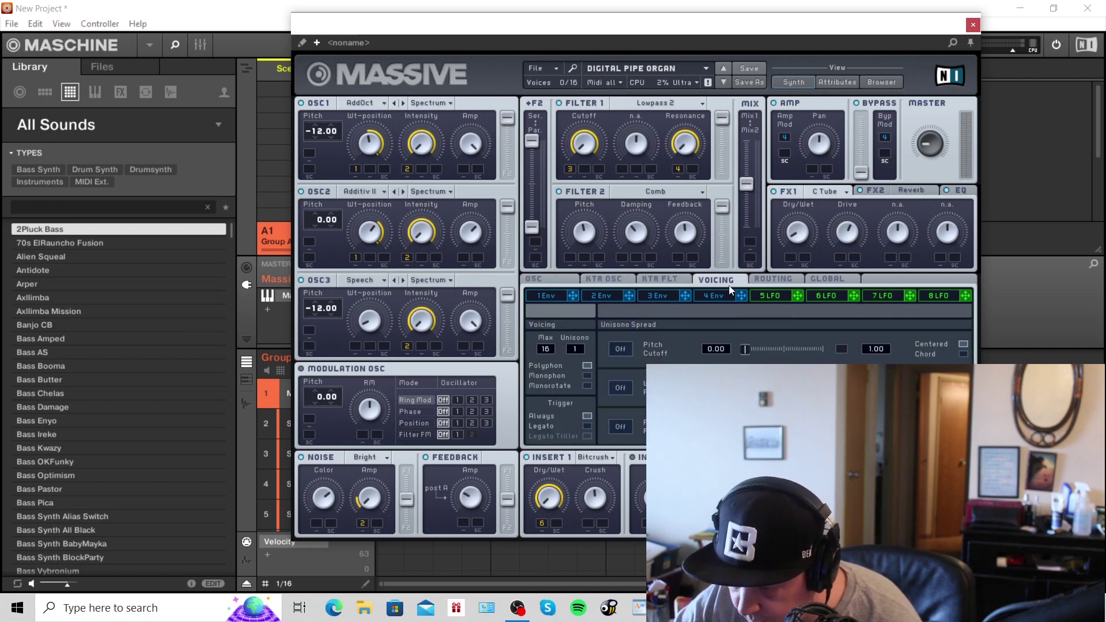
{"action": "left_click", "coordinate": [773, 279]}
{"action": "left_click", "coordinate": [830, 281]}
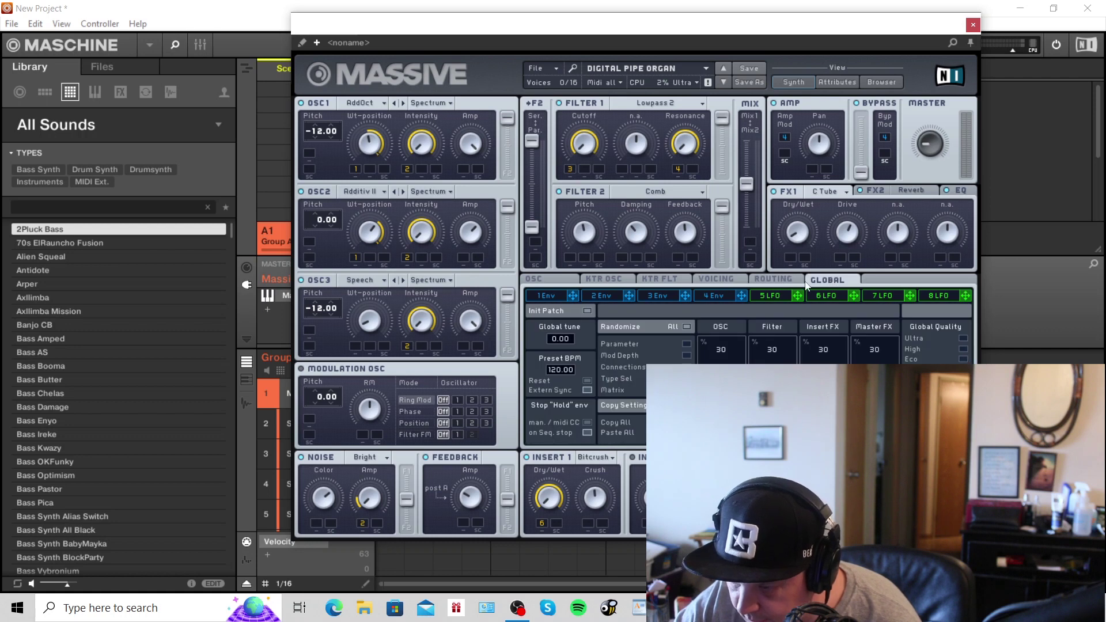
{"action": "left_click", "coordinate": [779, 280]}
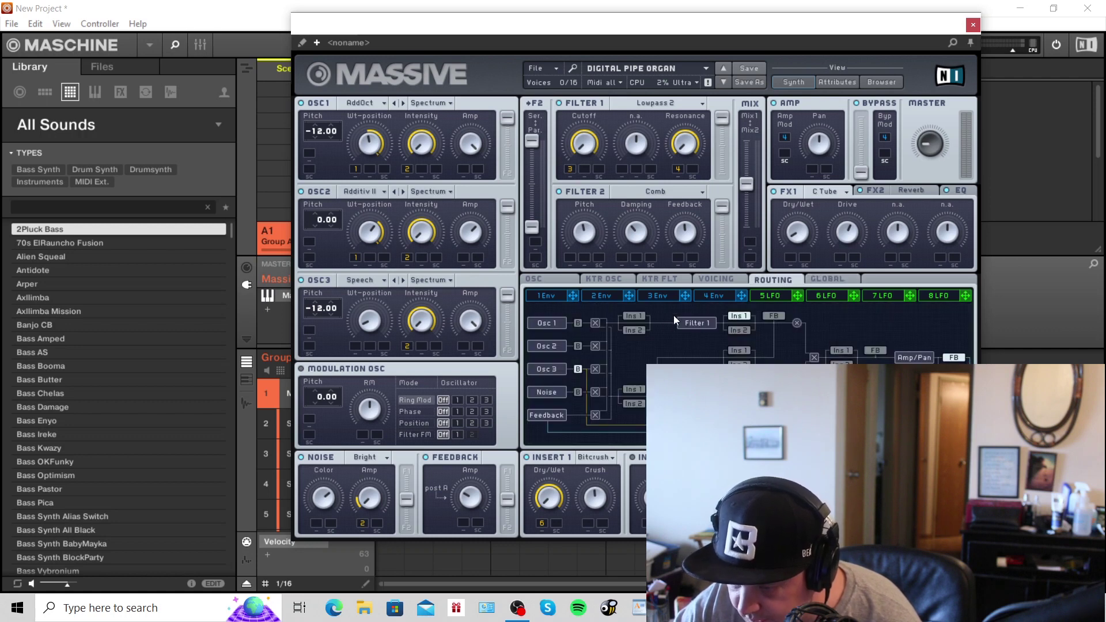
{"action": "left_click", "coordinate": [835, 278]}
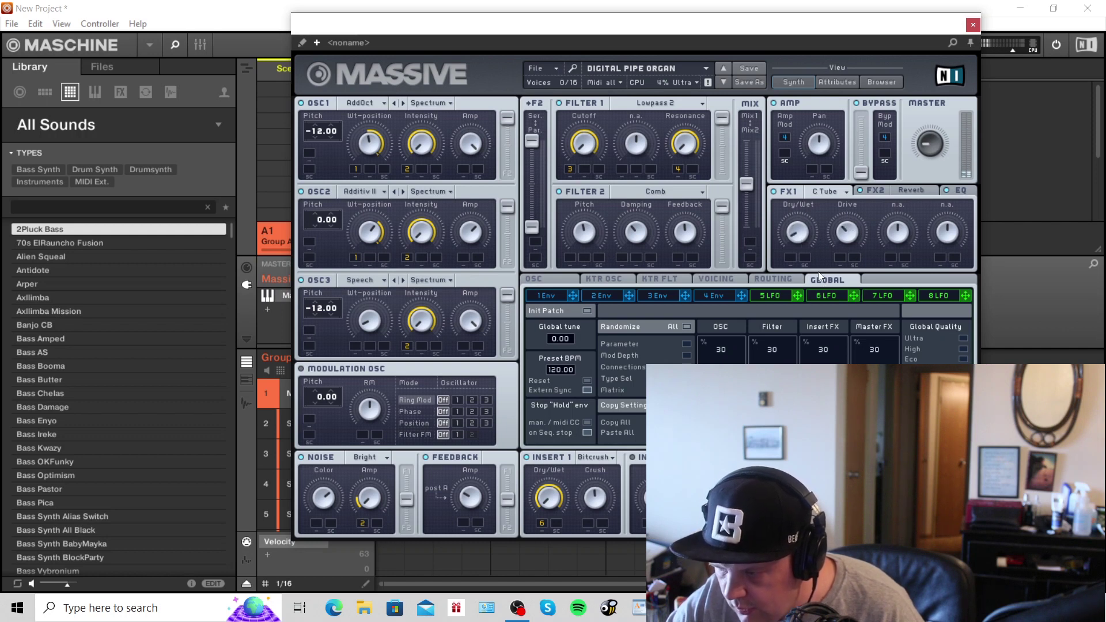
Examine the FX2 reverb settings and envelopes 1 to 4 of the Digital Pipe Organ sound.
{"action": "left_click", "coordinate": [911, 189]}
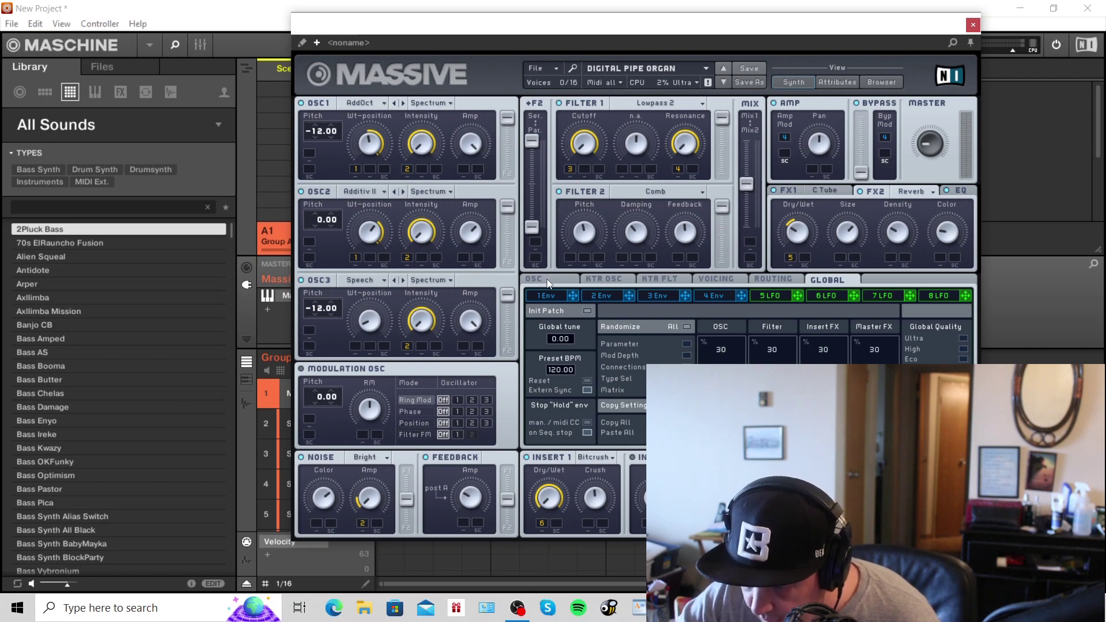
{"action": "left_click", "coordinate": [550, 296]}
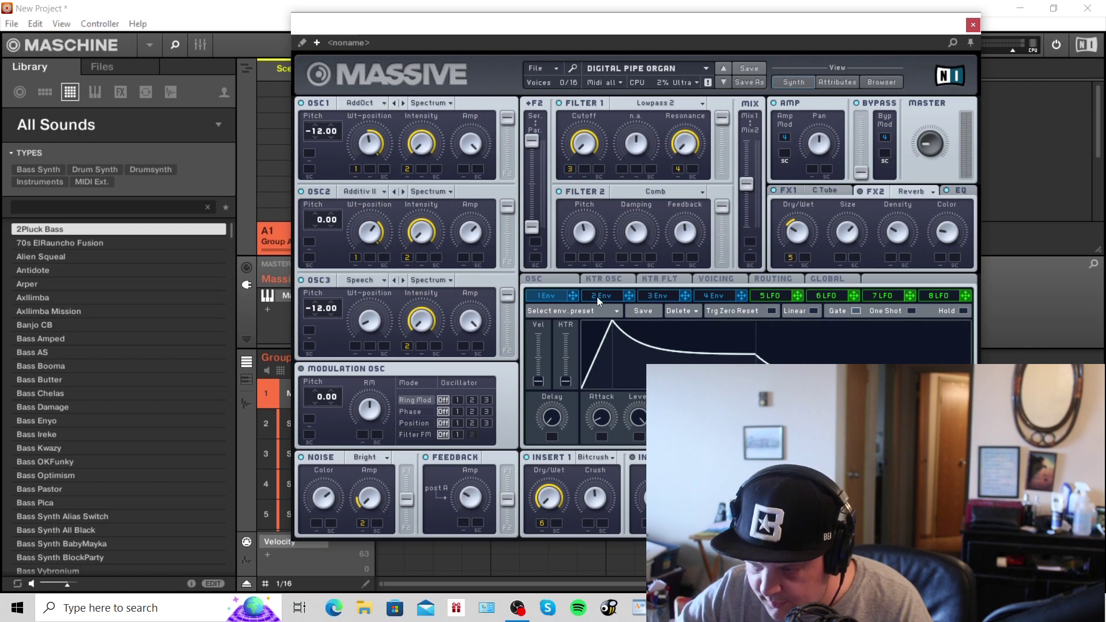
{"action": "left_click", "coordinate": [600, 298]}
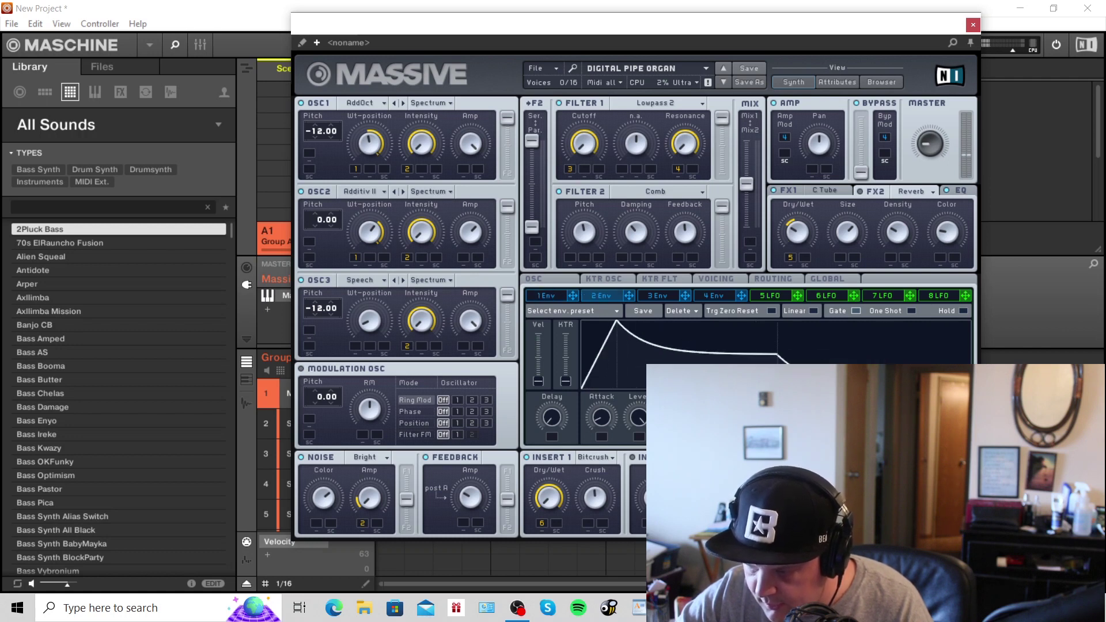
{"action": "left_click", "coordinate": [678, 295]}
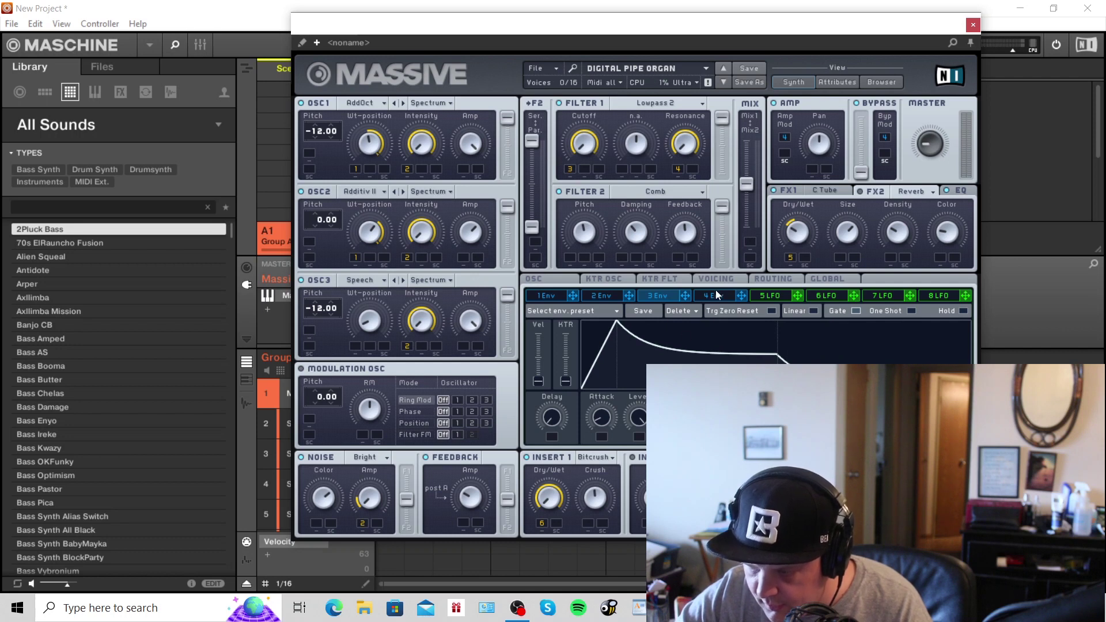
{"action": "left_click", "coordinate": [716, 295]}
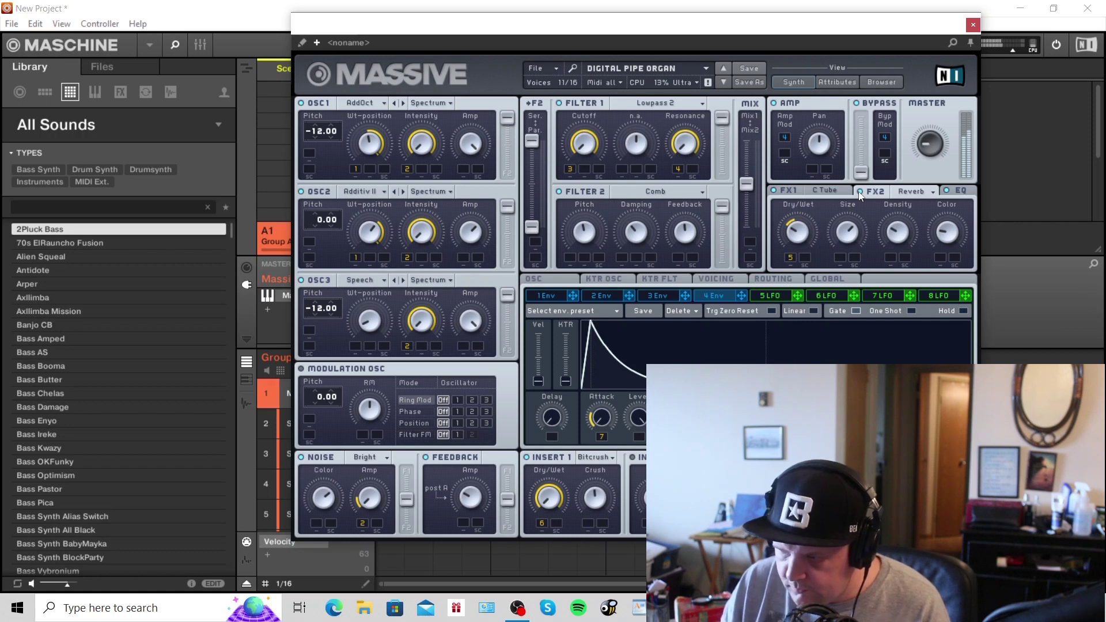
In the EQ of the Digital Pipe Organ sound, lower the Low Shelf and raise the Boost.
{"action": "left_click", "coordinate": [959, 191]}
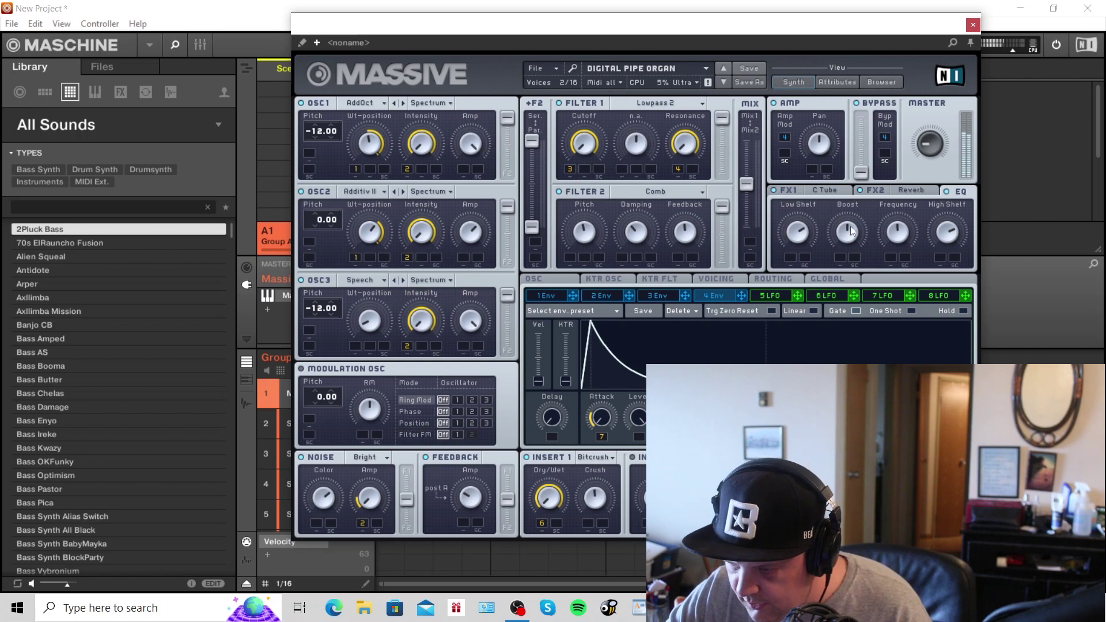
{"action": "left_click_drag", "start_coordinate": [802, 255], "coordinate": [804, 277]}
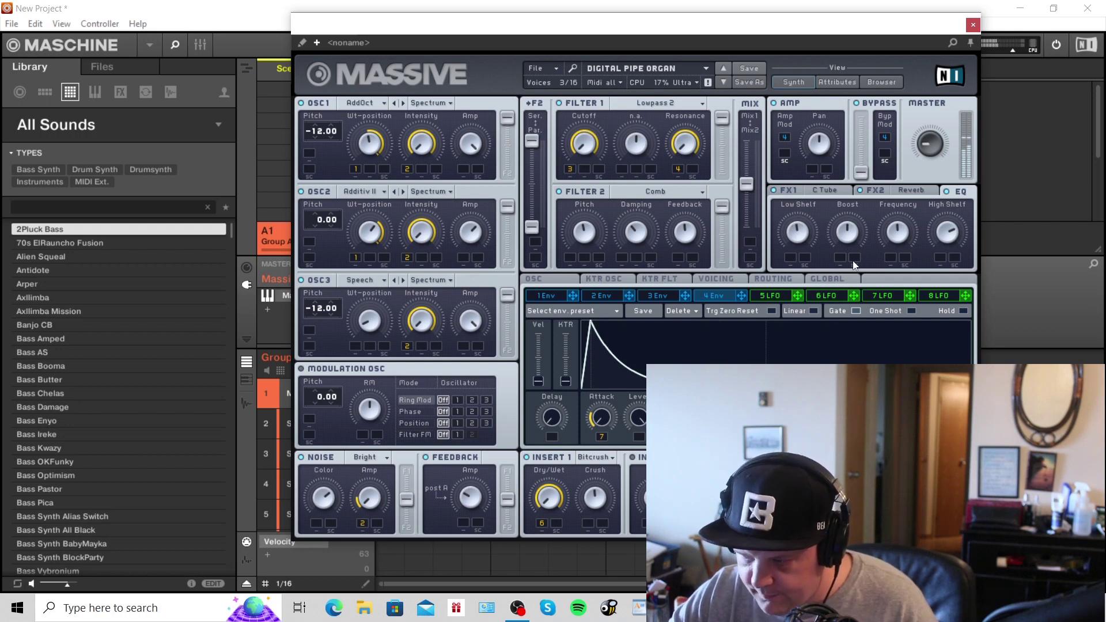
{"action": "left_click_drag", "start_coordinate": [846, 241], "coordinate": [869, 202]}
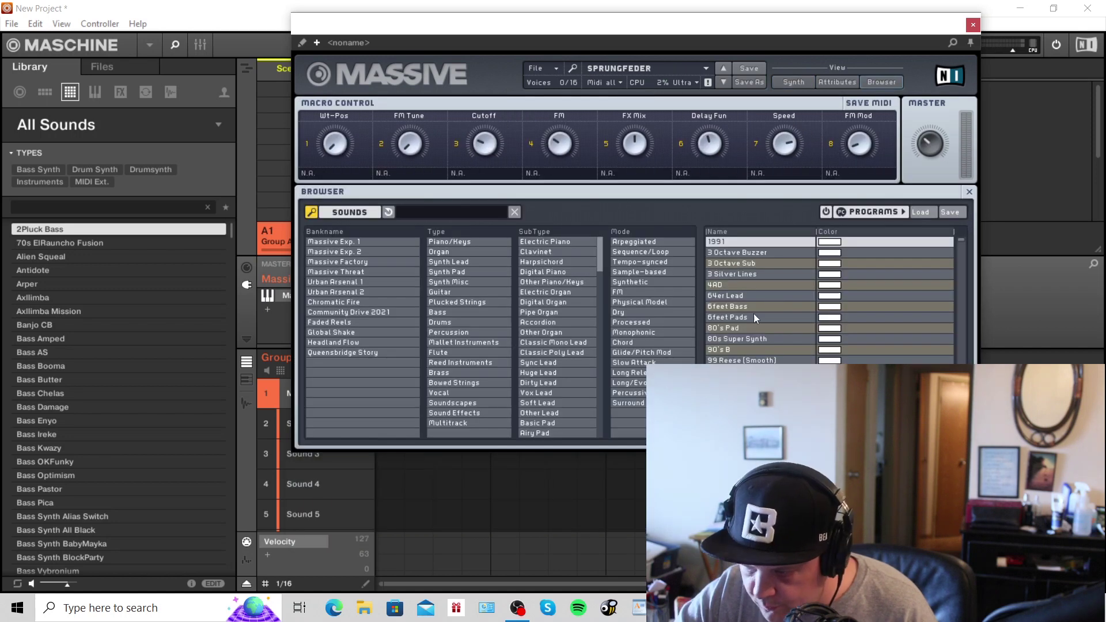
Audition sounds from 80's Pad and 80s Super Synth onward through A Square In Space and Acid Raw to Afex Jeff Strings.
{"action": "left_click", "coordinate": [735, 327]}
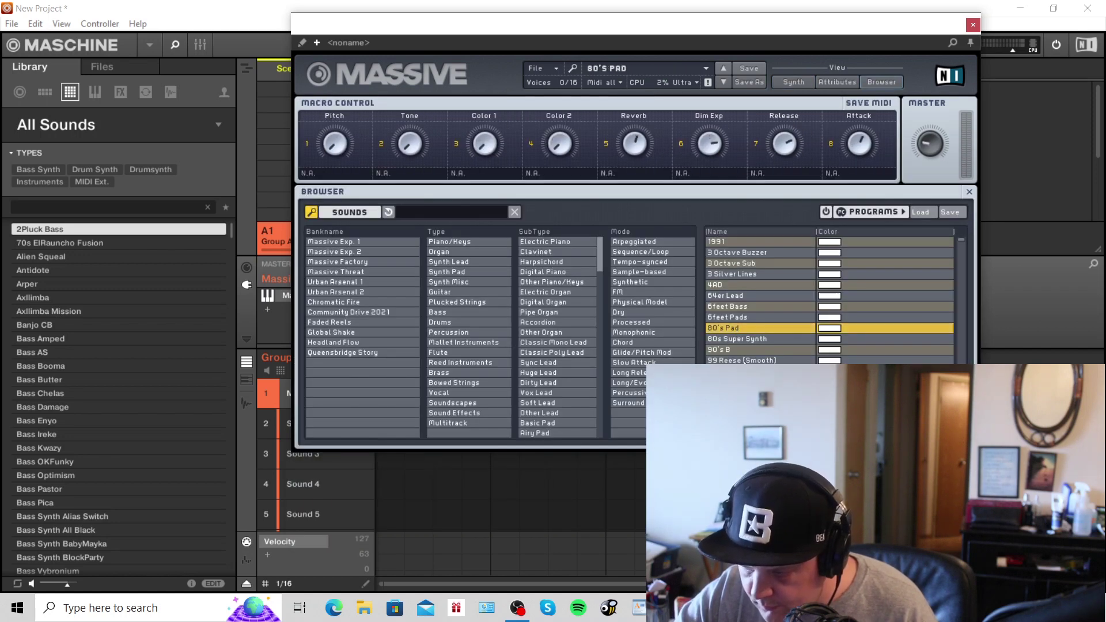
{"action": "left_click", "coordinate": [739, 340]}
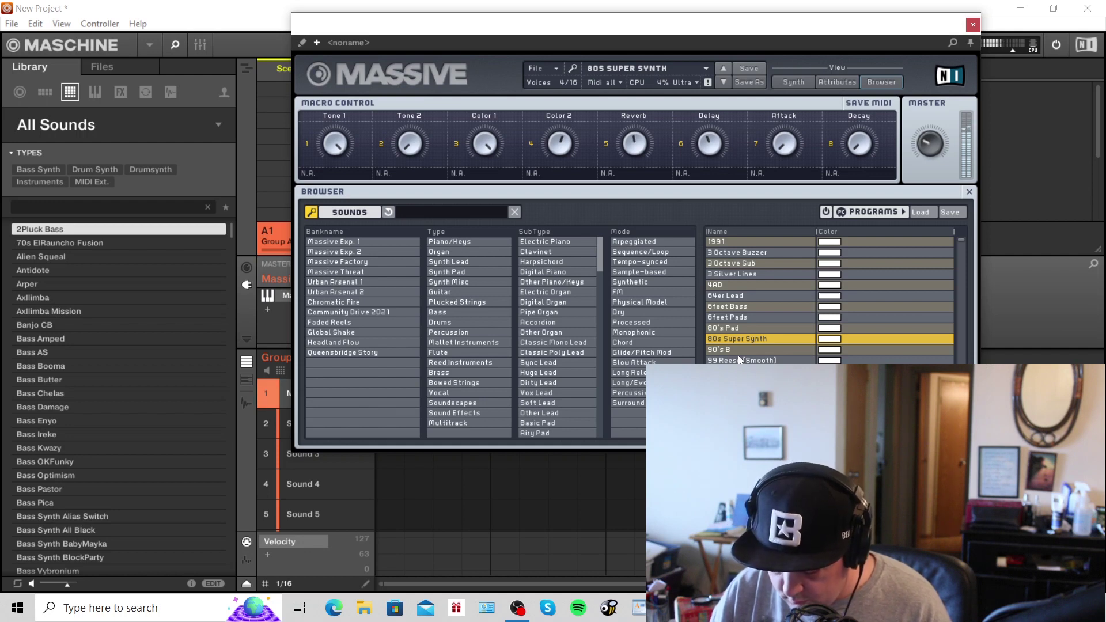
{"action": "left_click", "coordinate": [727, 84]}
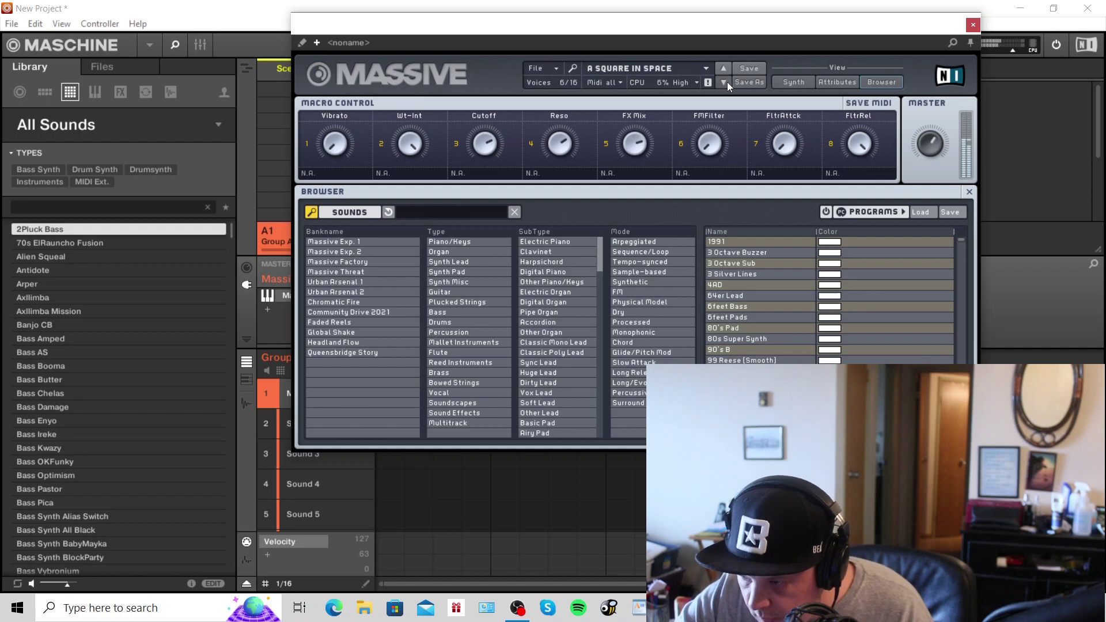
{"action": "left_click", "coordinate": [727, 82]}
{"action": "left_click", "coordinate": [727, 82]}
{"action": "left_click", "coordinate": [727, 81]}
{"action": "left_click", "coordinate": [727, 82]}
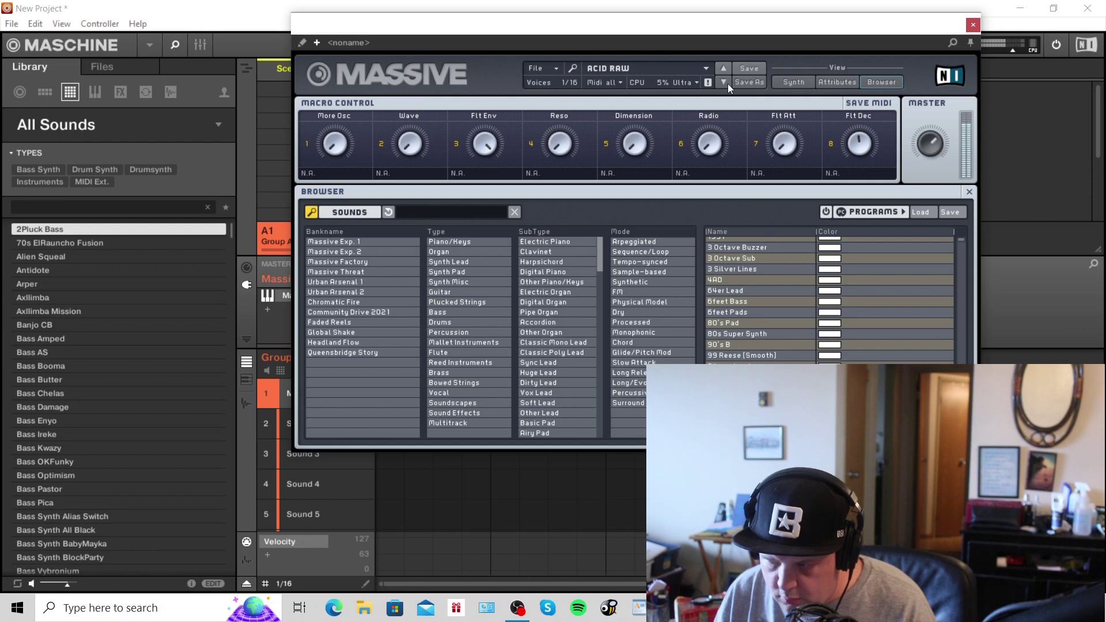
{"action": "left_click", "coordinate": [724, 83]}
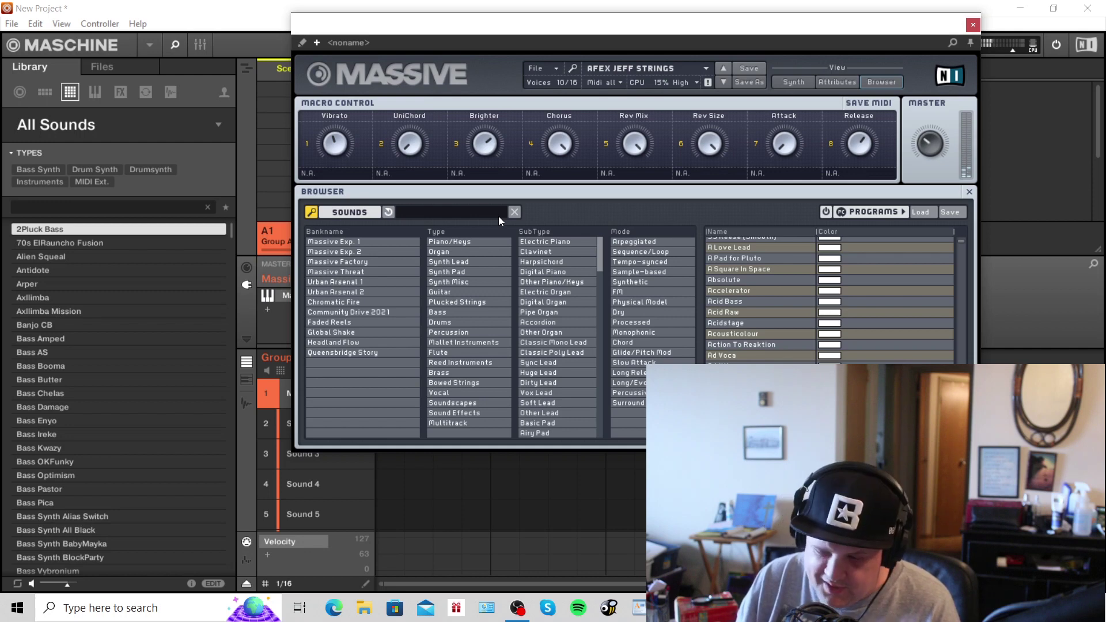
Show the Programs list beside Massive's sounds and hide it again.
{"action": "left_click", "coordinate": [885, 212]}
{"action": "left_click", "coordinate": [885, 213]}
{"action": "left_click", "coordinate": [885, 213]}
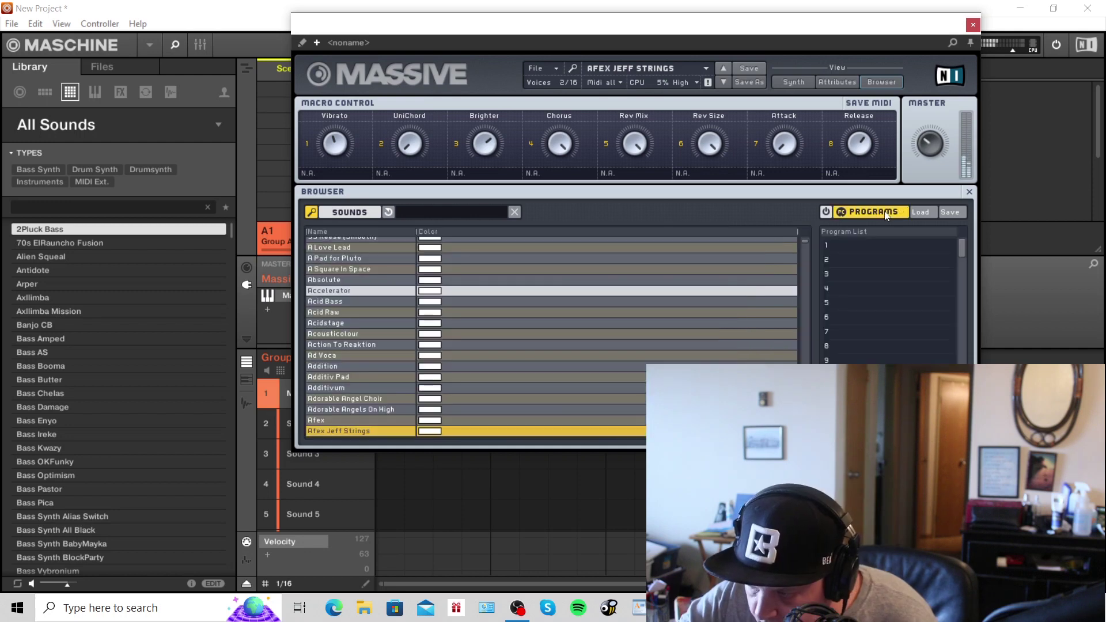
{"action": "left_click", "coordinate": [885, 213]}
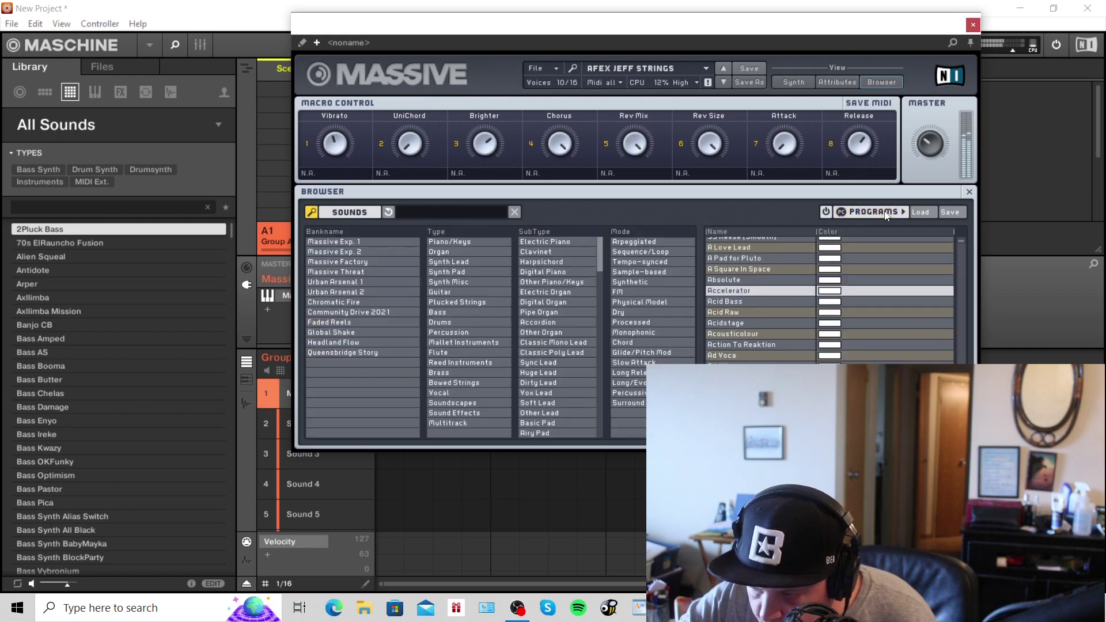
Step forward through Massive's sounds from Affecting Preciousness past Alarmed to Algebra.
{"action": "left_click", "coordinate": [724, 83]}
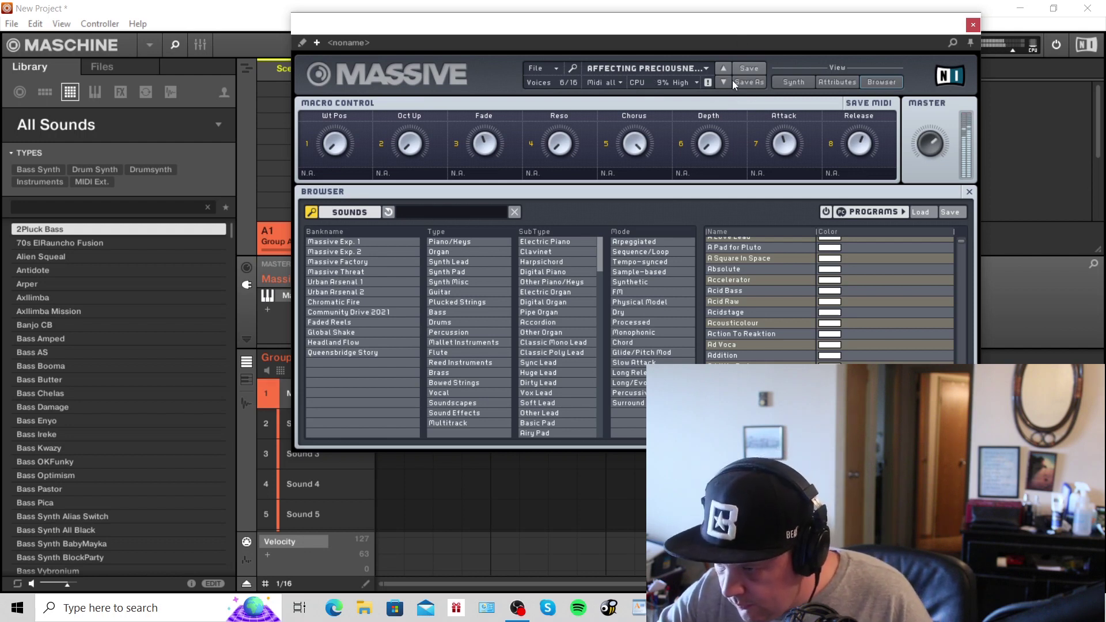
{"action": "left_click", "coordinate": [724, 82]}
{"action": "left_click", "coordinate": [724, 83]}
{"action": "left_click", "coordinate": [725, 82]}
{"action": "left_click", "coordinate": [725, 83]}
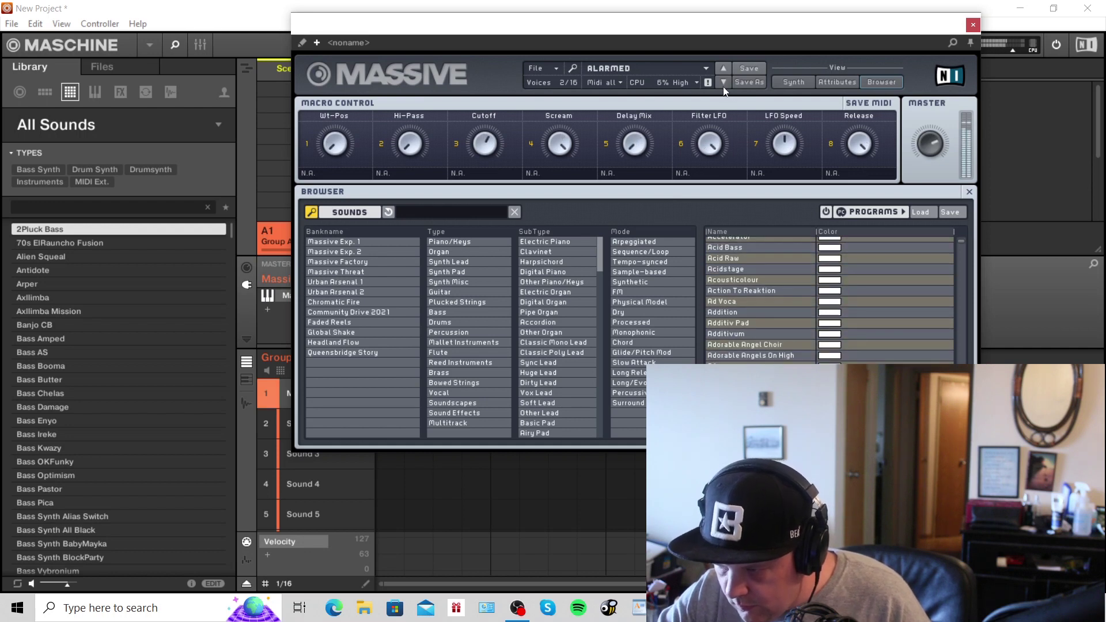
{"action": "left_click", "coordinate": [725, 82]}
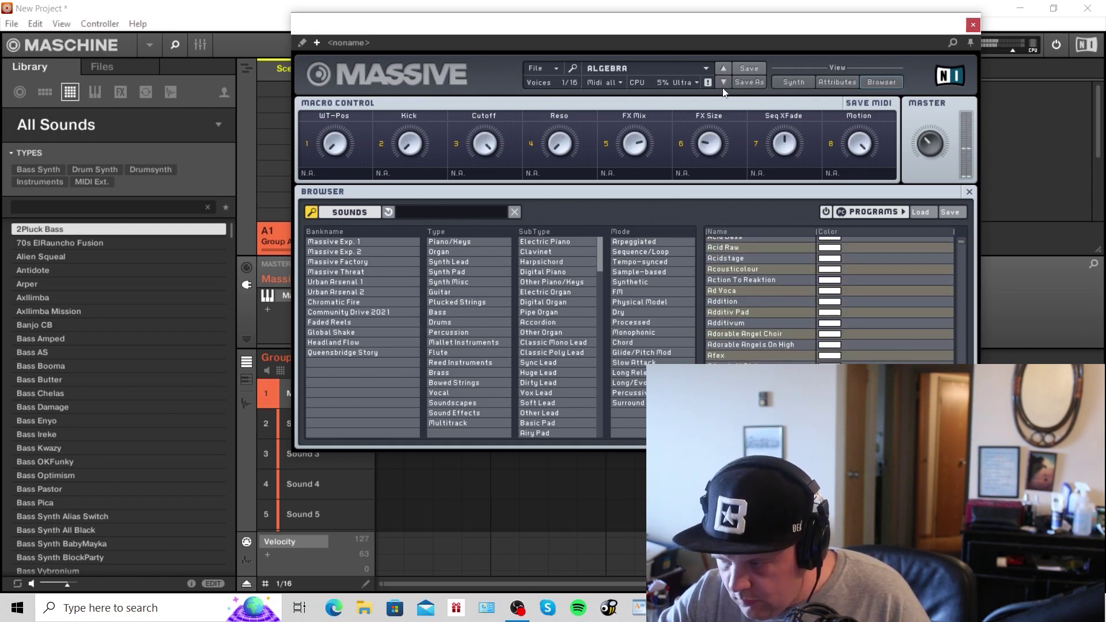
Advance through Alien Sea and All Jungle Massive to load All Souls, and show its Synth view.
{"action": "left_click", "coordinate": [724, 83]}
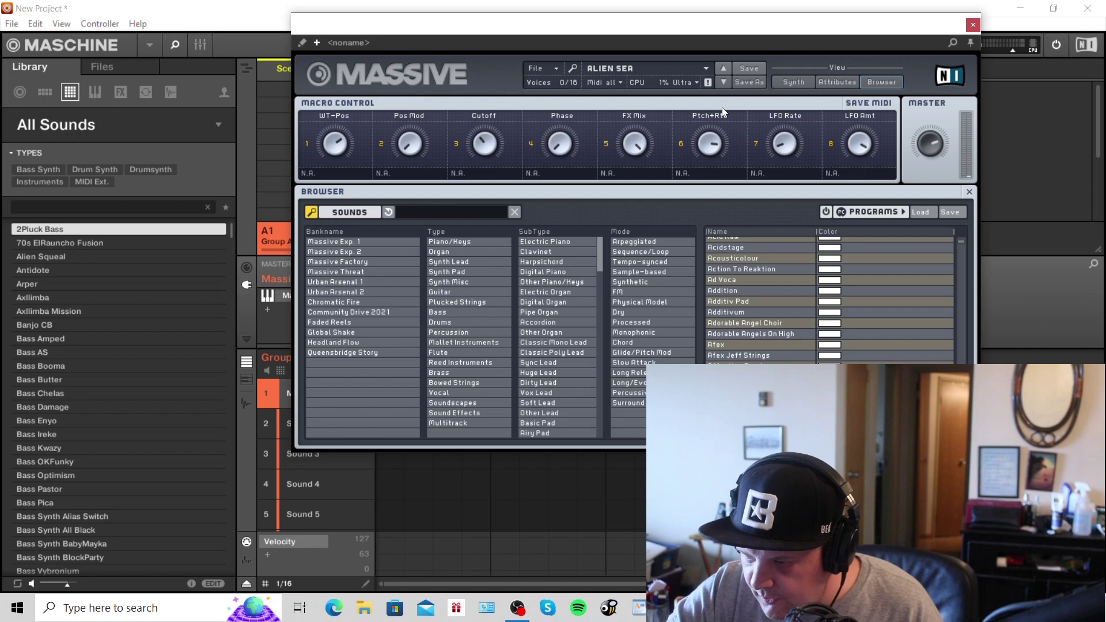
{"action": "left_click", "coordinate": [723, 85]}
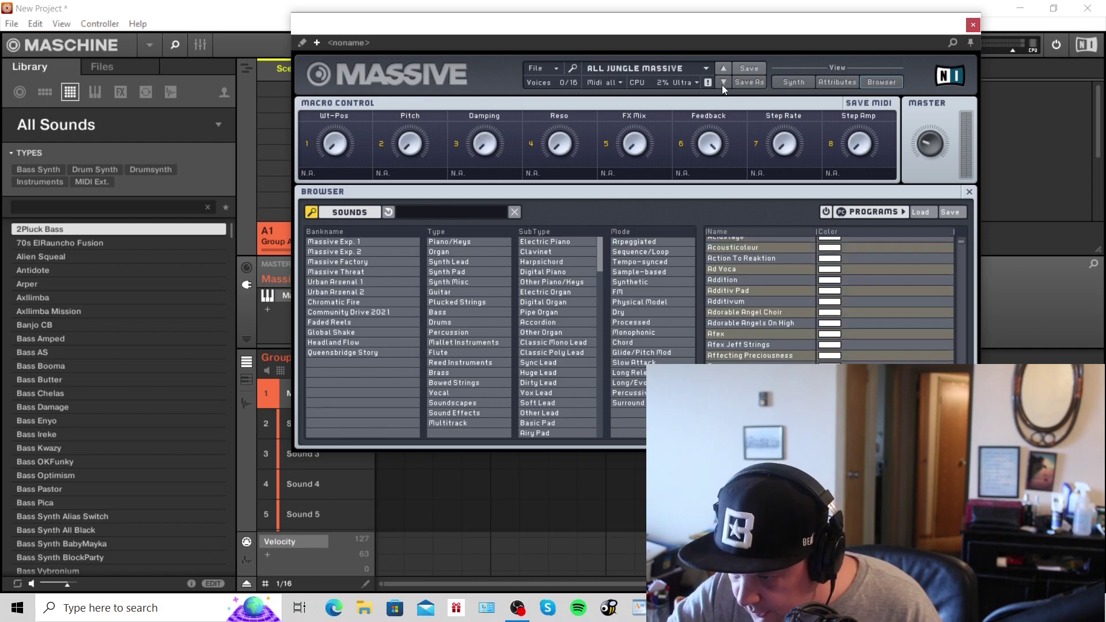
{"action": "left_click", "coordinate": [721, 85]}
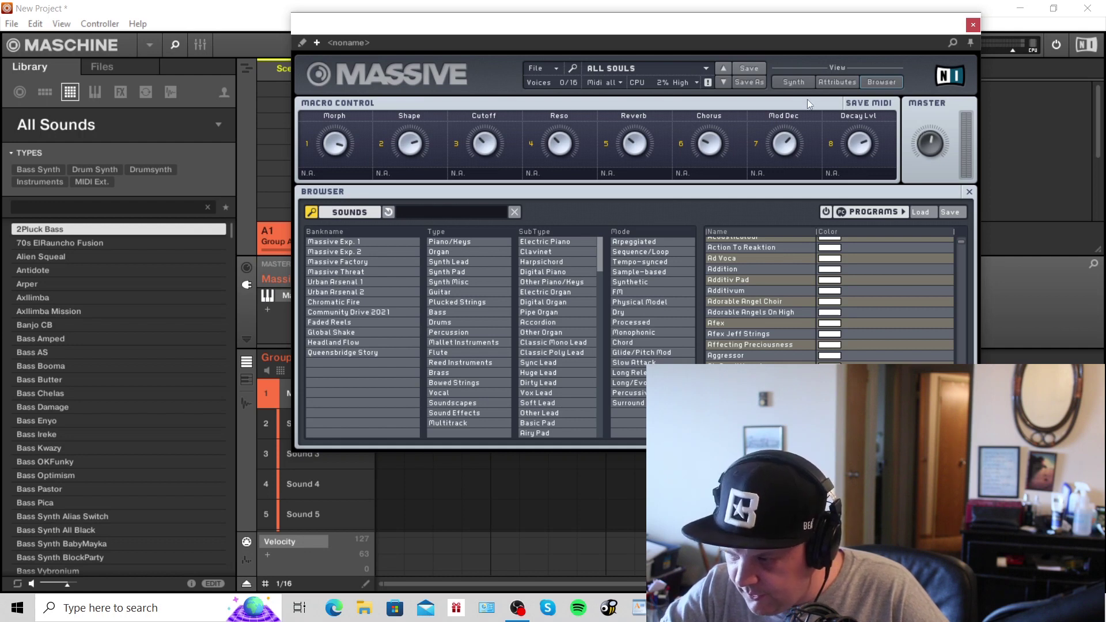
{"action": "left_click", "coordinate": [882, 80]}
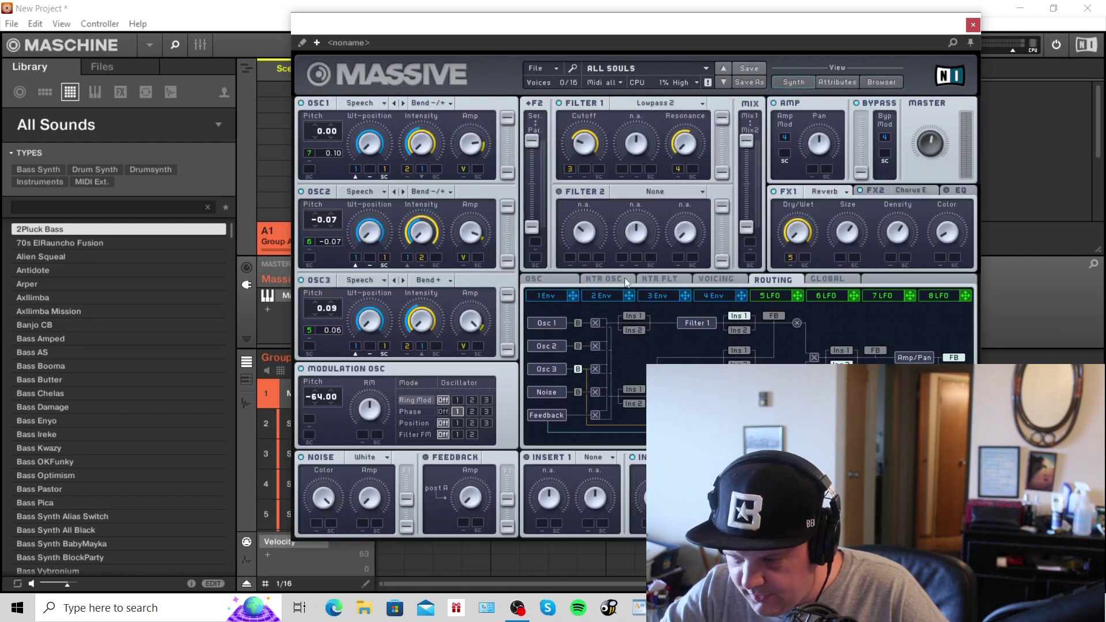